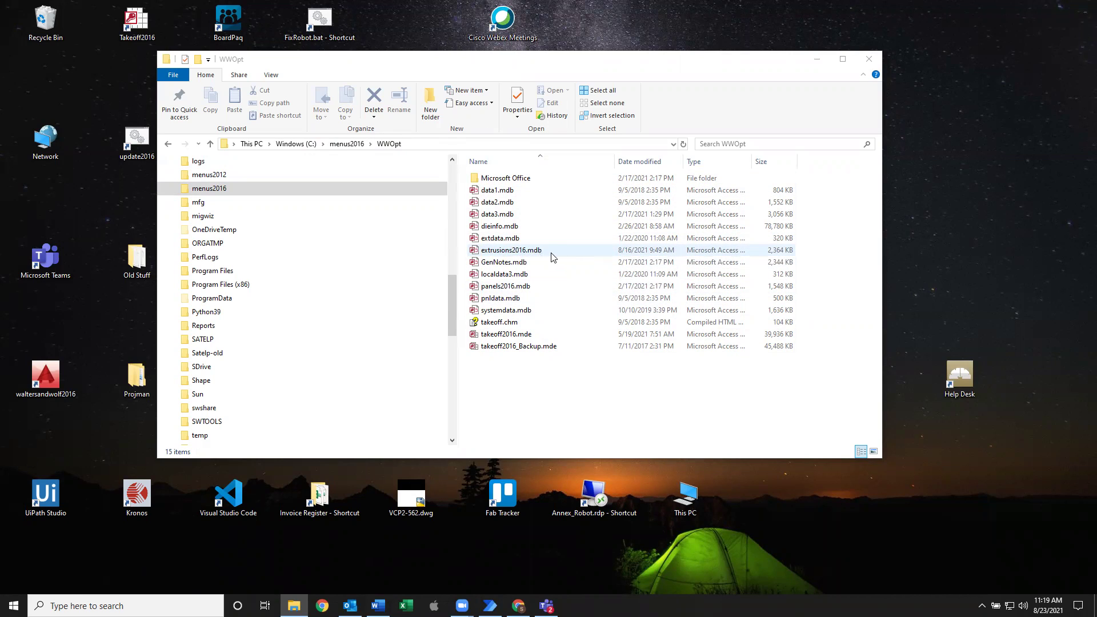
- Open extrusions2016.mdb and create a new project in Documents as Test 1.xml, replacing the existing file
double_click(551, 253)
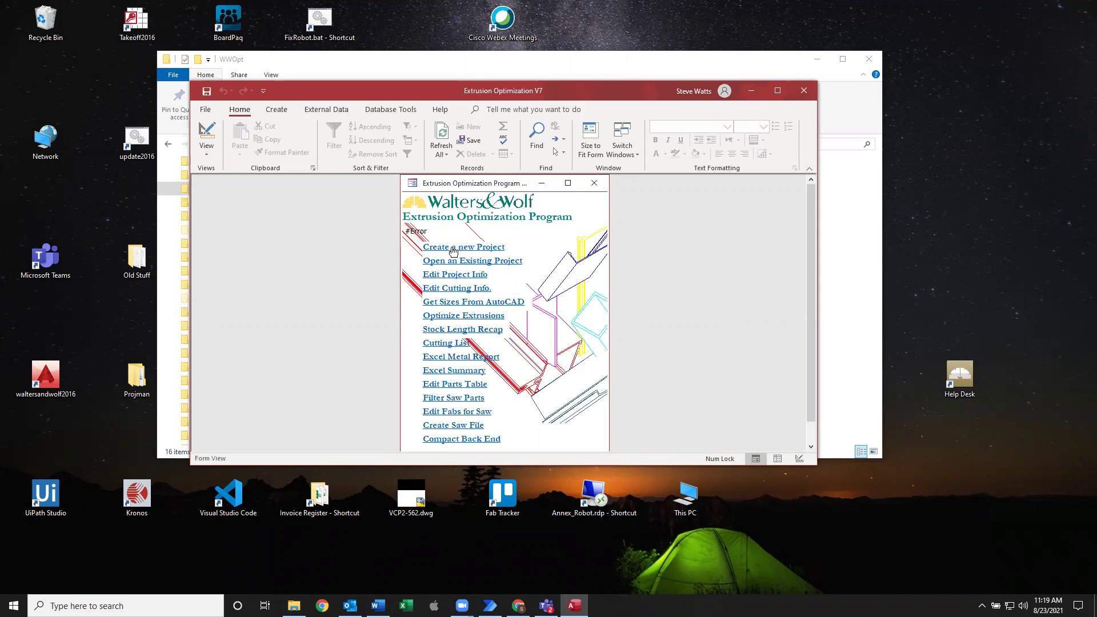
click(474, 251)
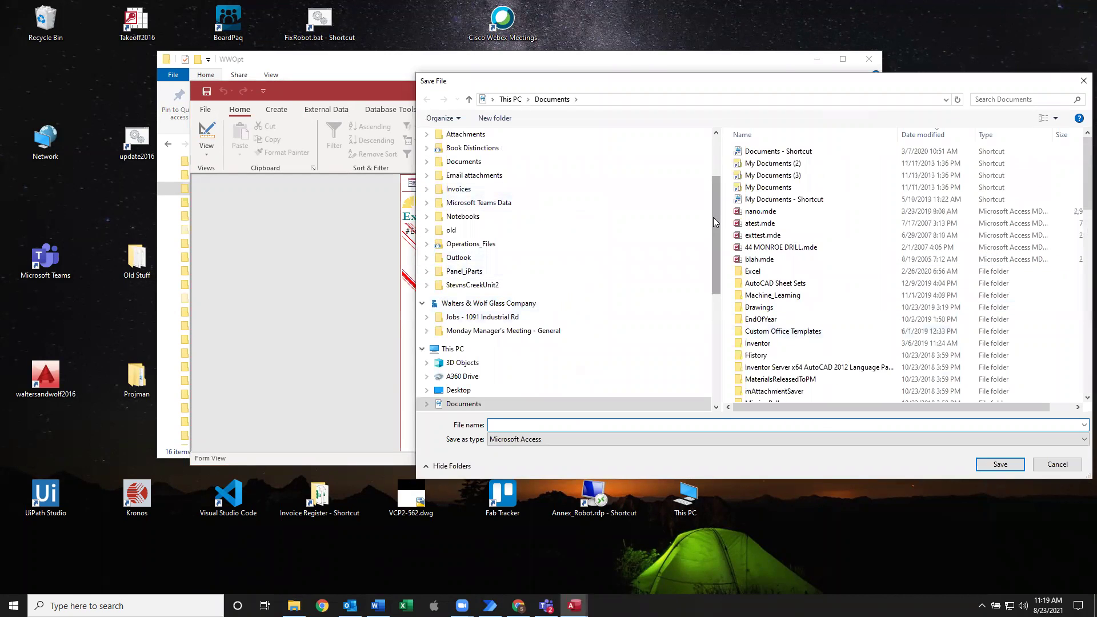
click(495, 157)
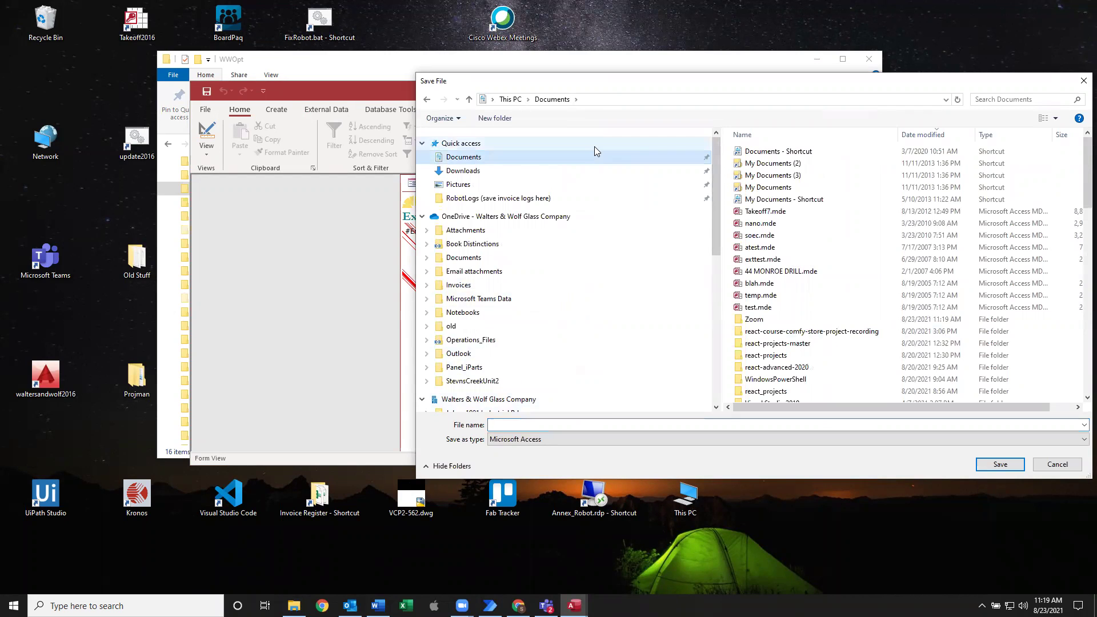
click(547, 424)
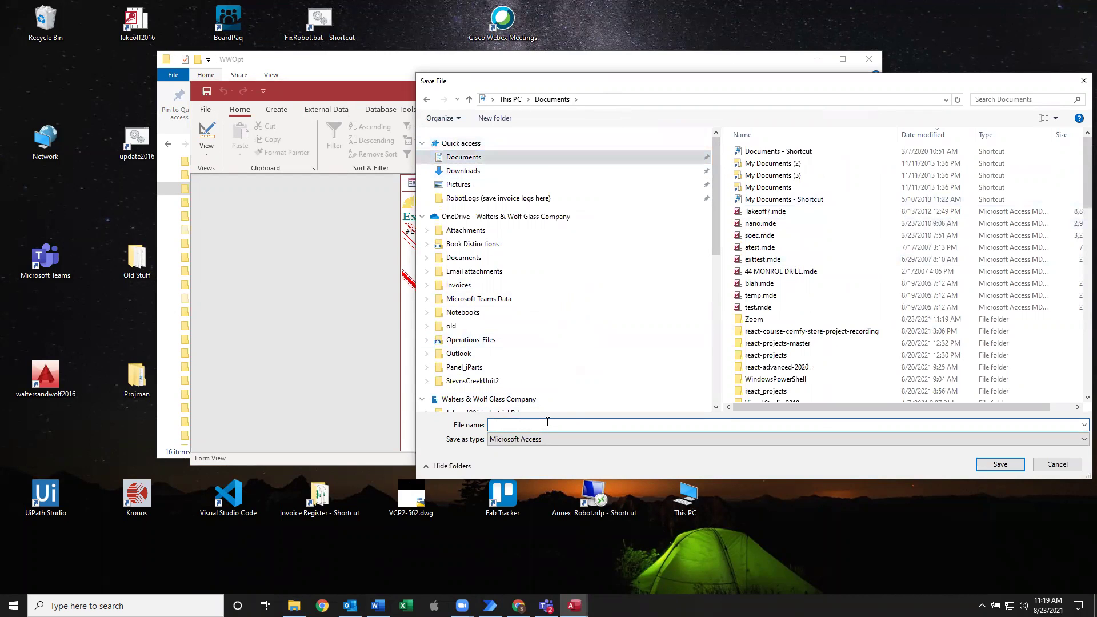
text(test)
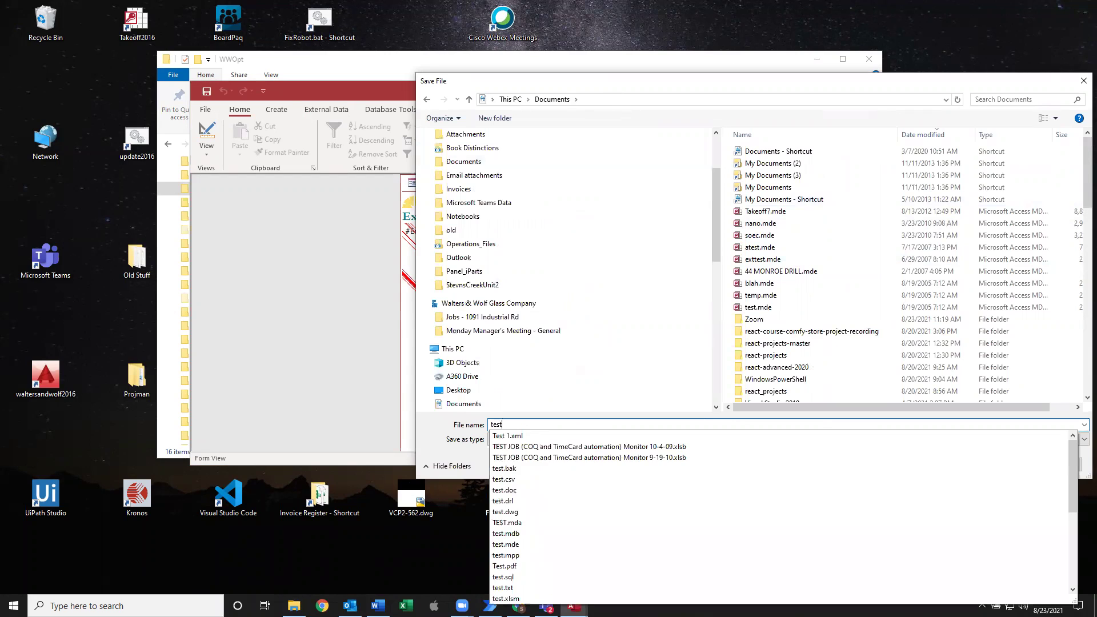
click(539, 435)
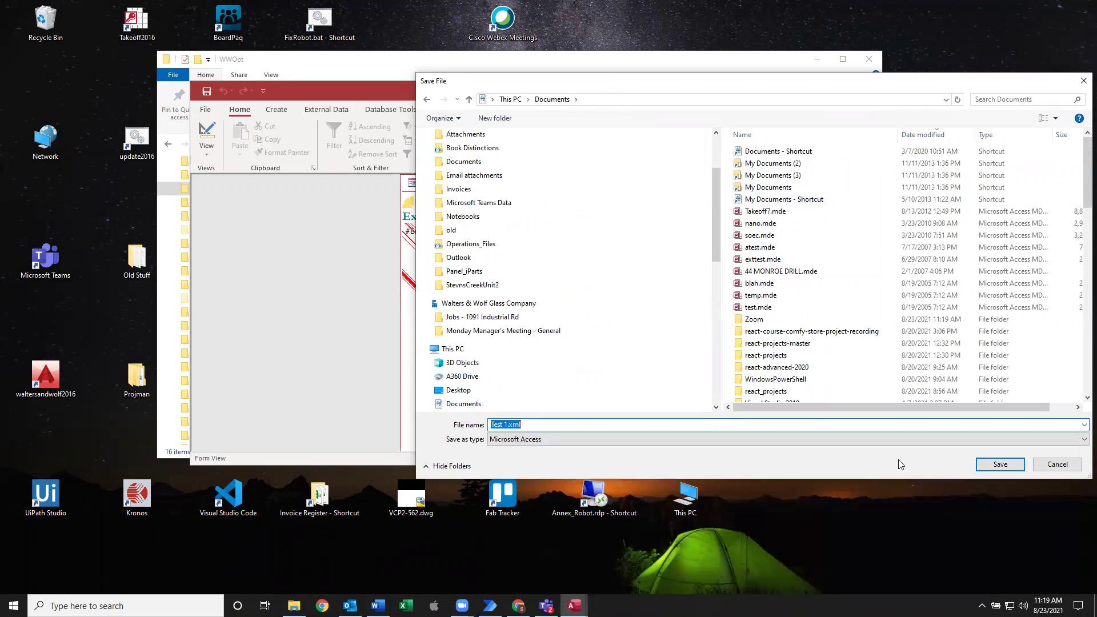
click(1000, 464)
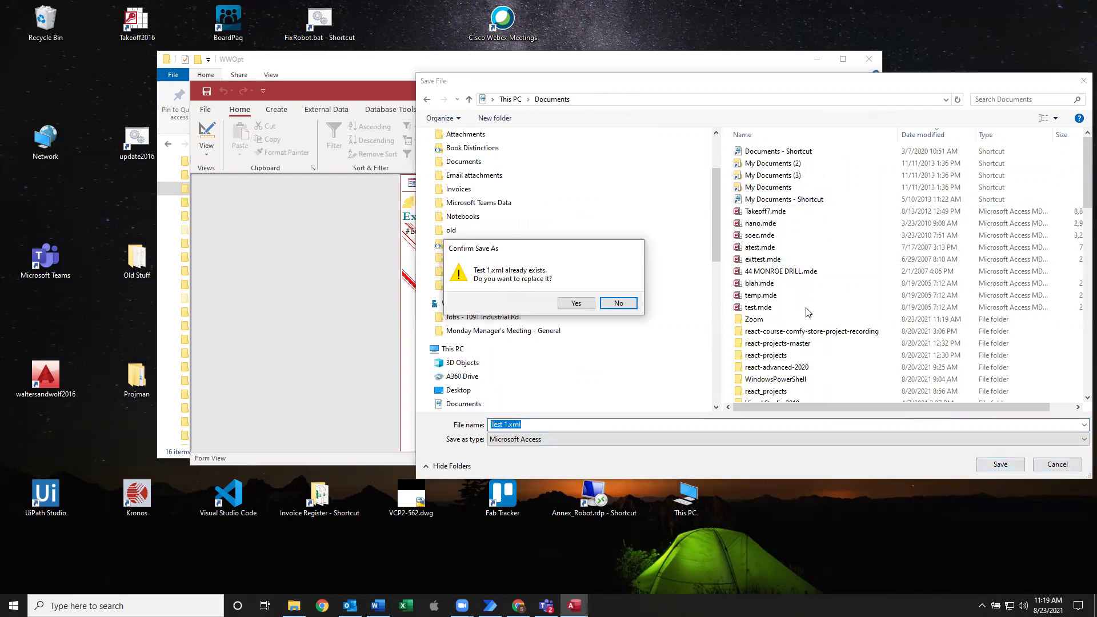
click(576, 303)
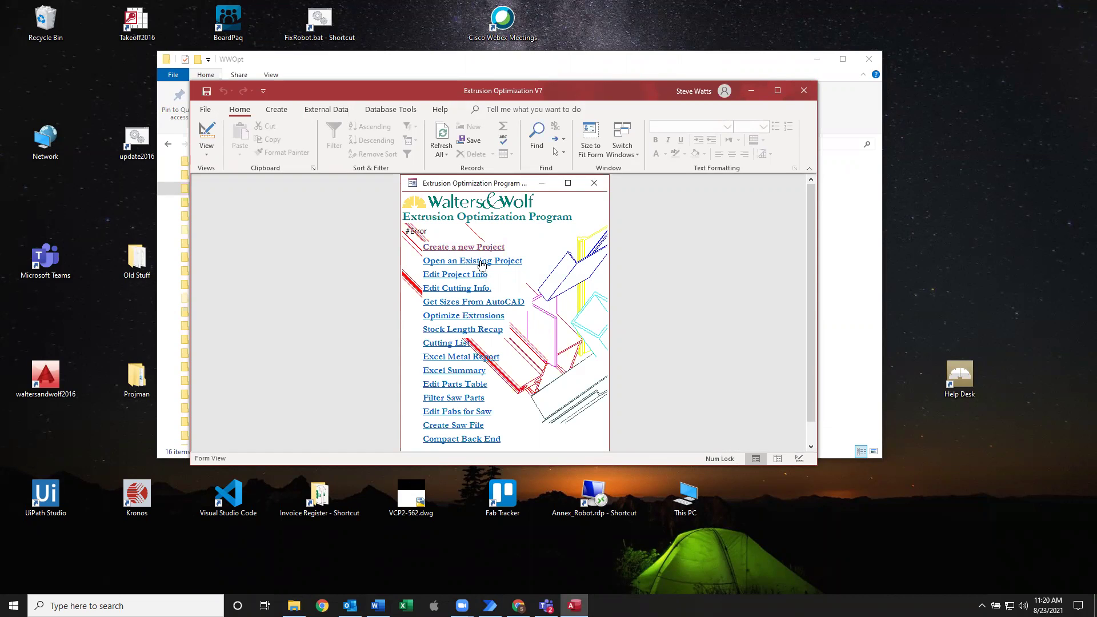
- Look at the file selection for existing projects and the job number, project manager and job name fields in the project info
click(509, 261)
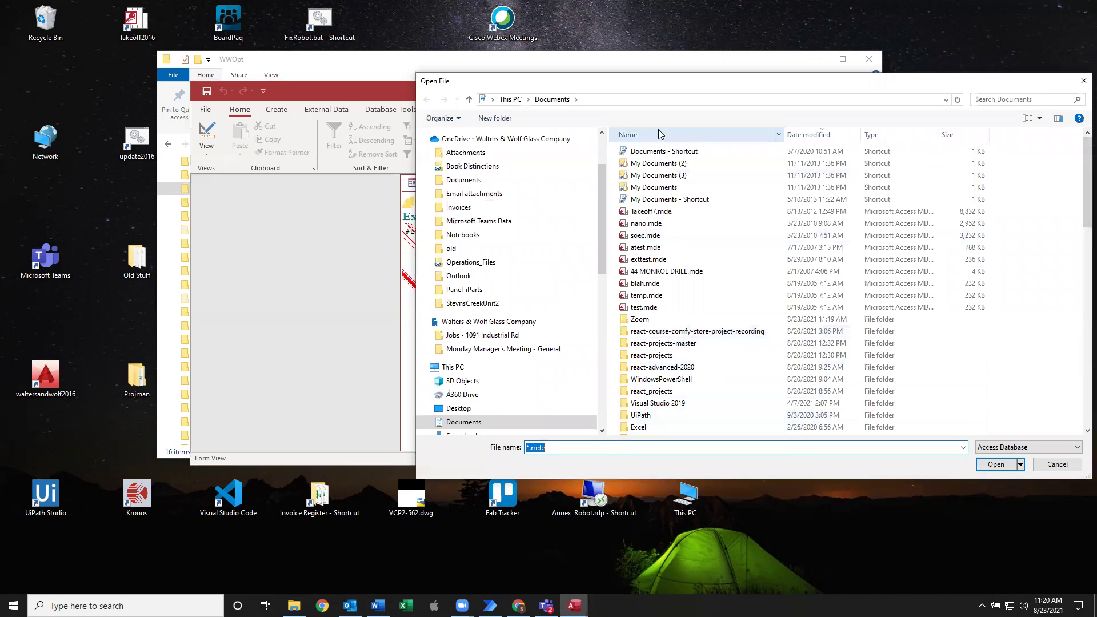
click(1057, 465)
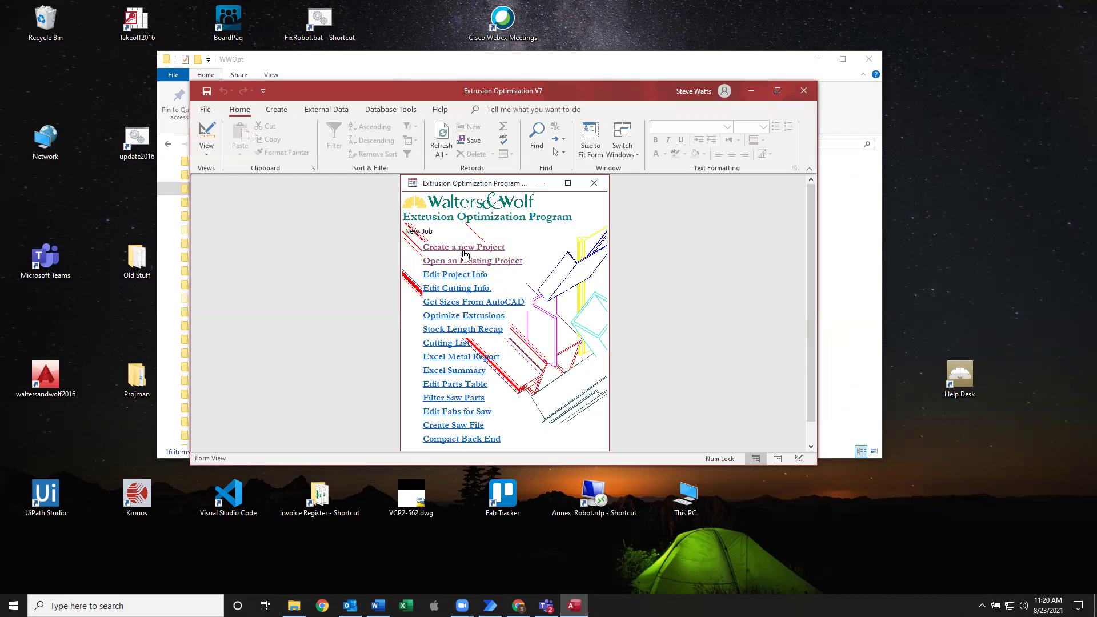
click(451, 274)
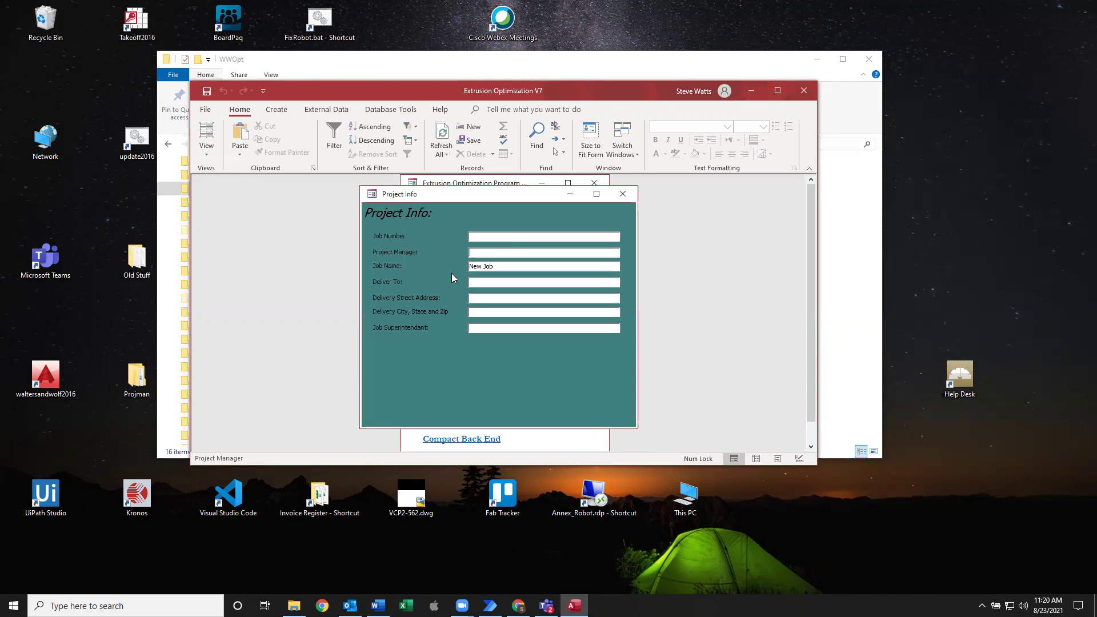
click(507, 235)
click(506, 250)
click(500, 267)
click(624, 195)
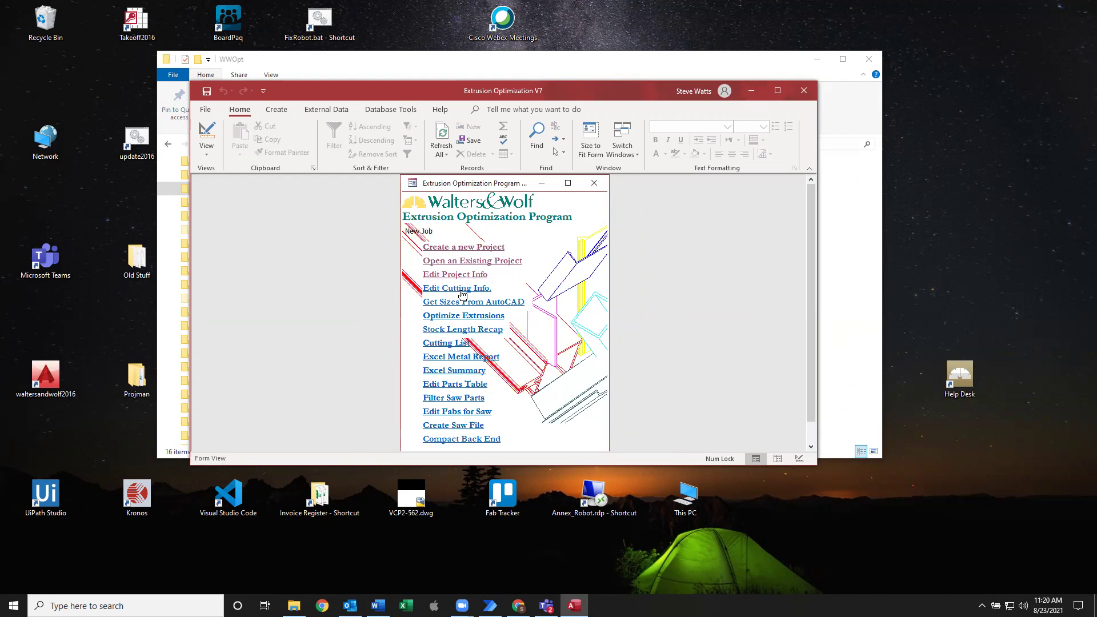
- Open the project's cutting info table, and create a blank workbook in Excel
click(452, 294)
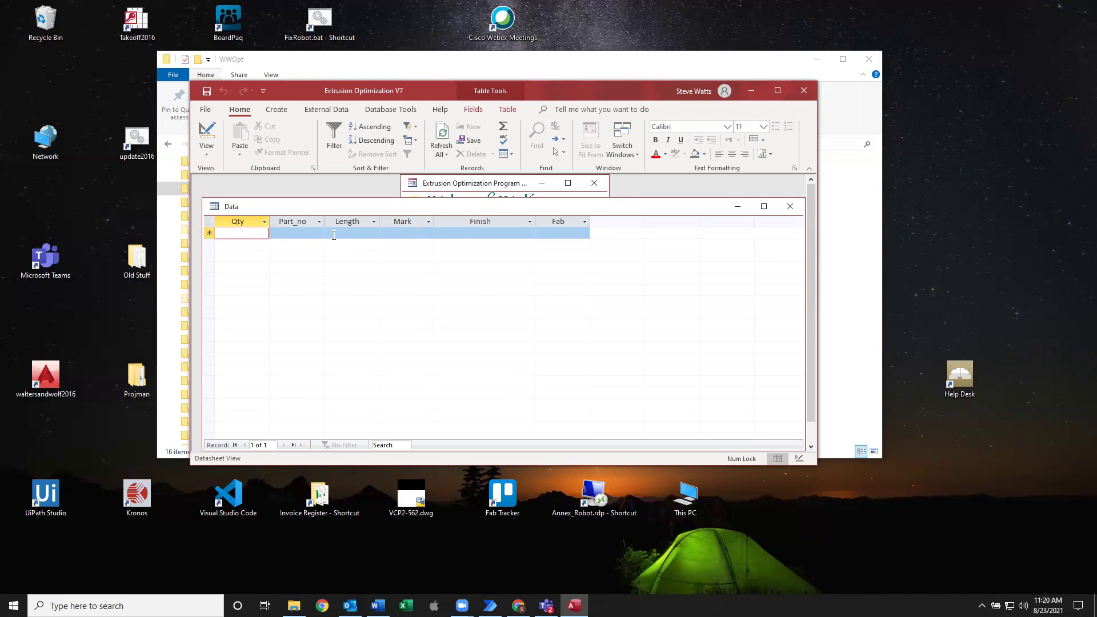
click(406, 606)
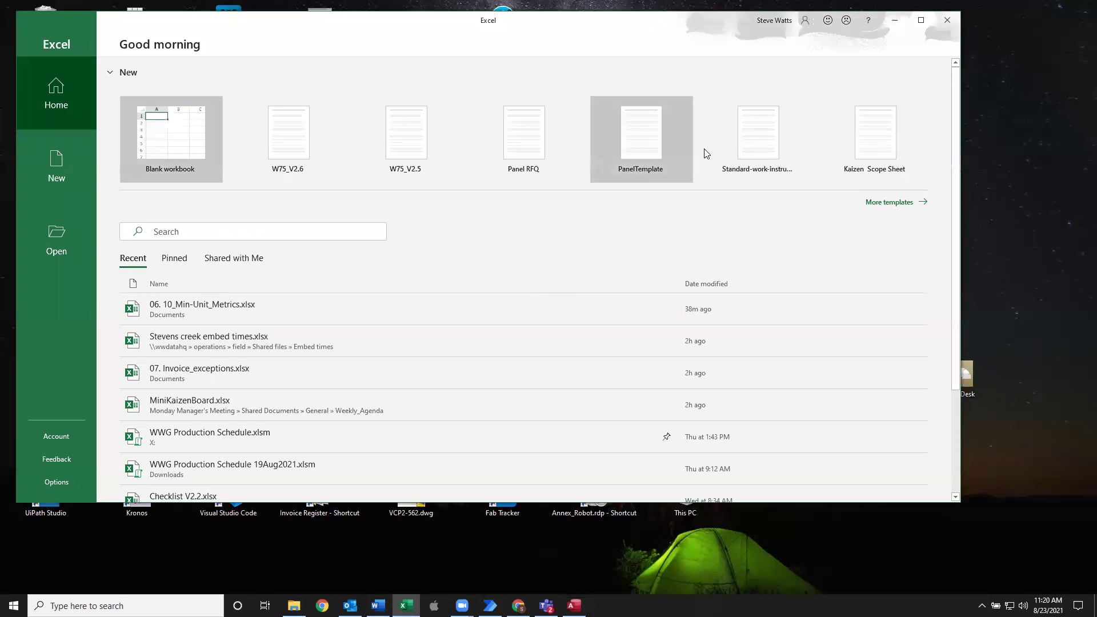
click(158, 140)
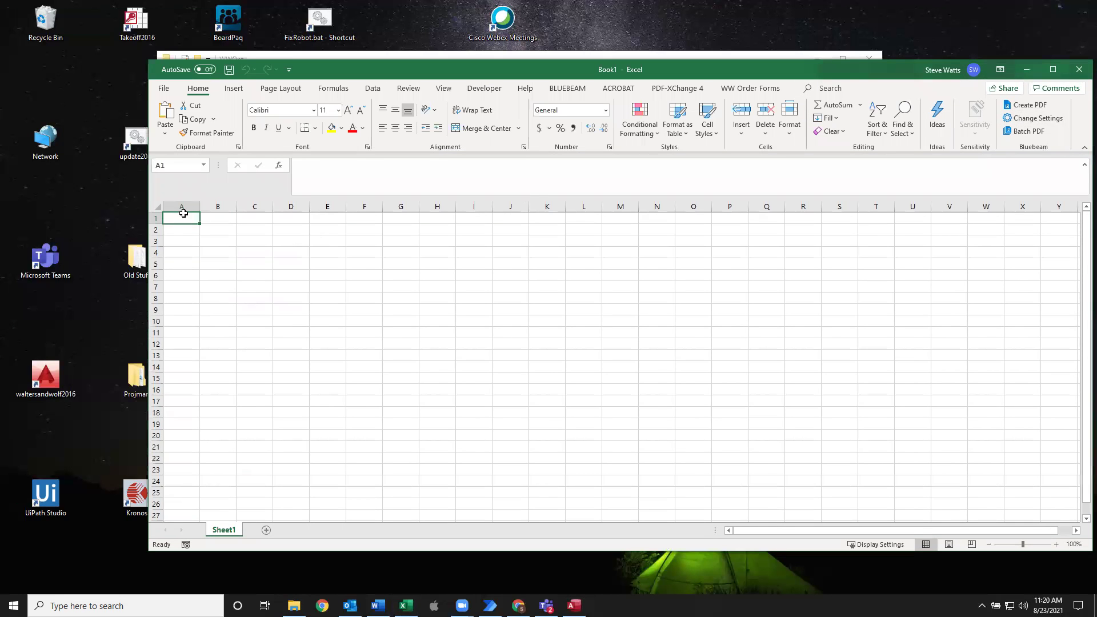
- Enter the headers qty, Part_no and Length in cells A1 to C1, matching the Access cutting table's column names
text(qty)
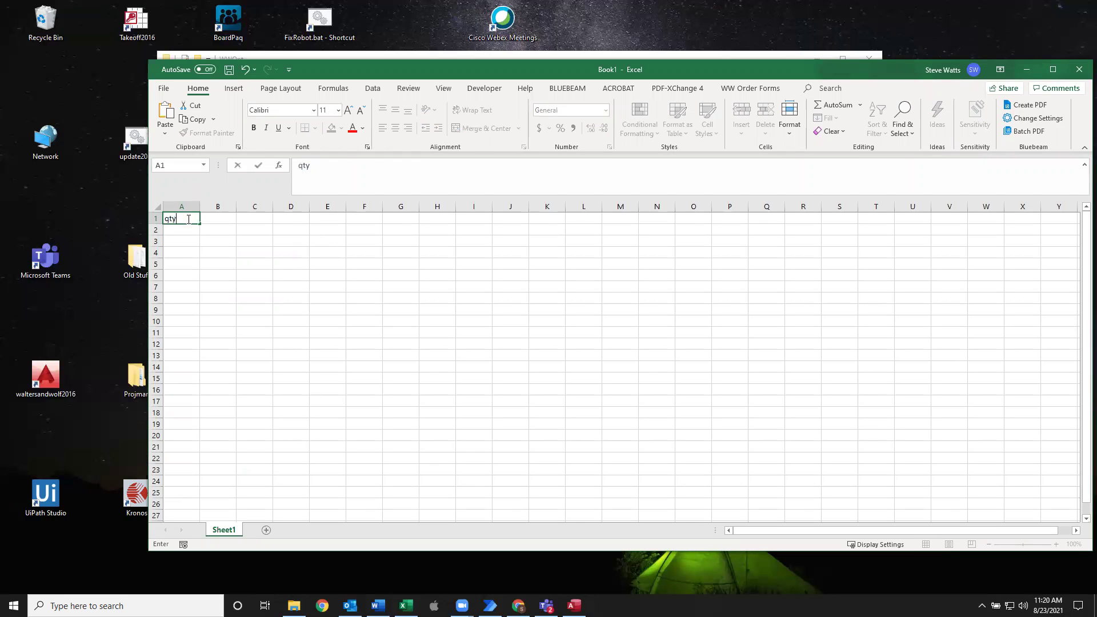
key(Tab)
text(P)
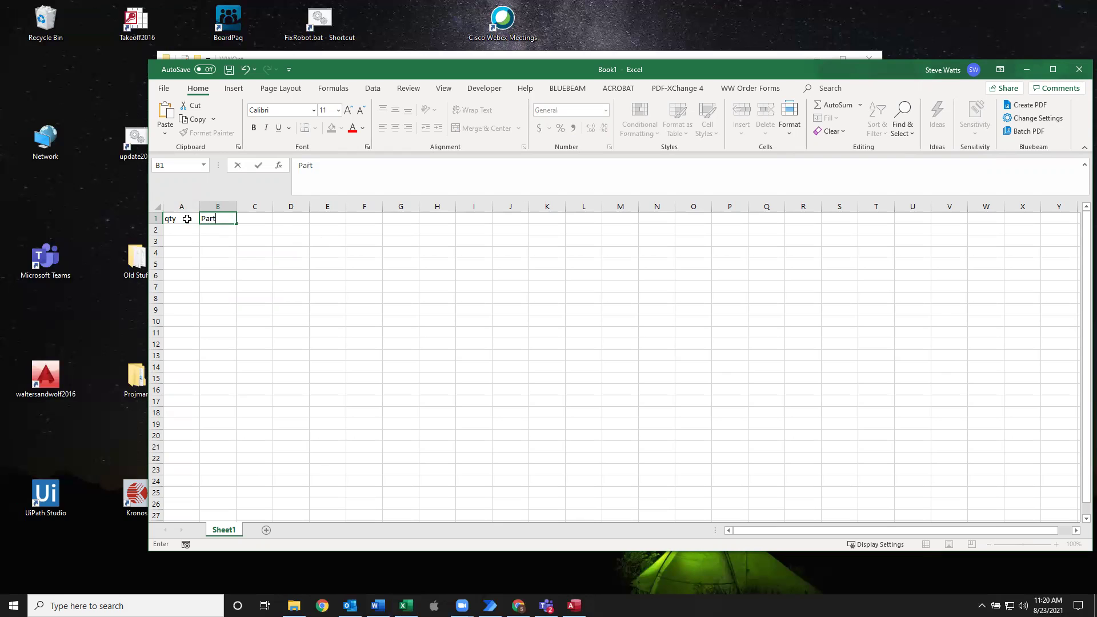
text(art_no)
key(Tab)
text(Leng)
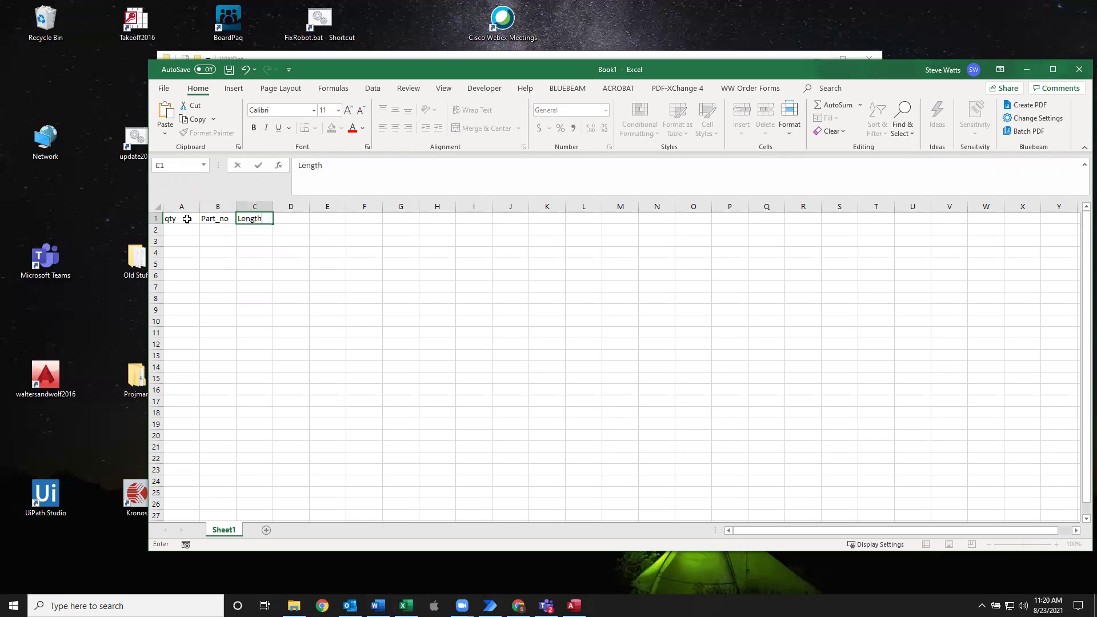
key(alt+Tab)
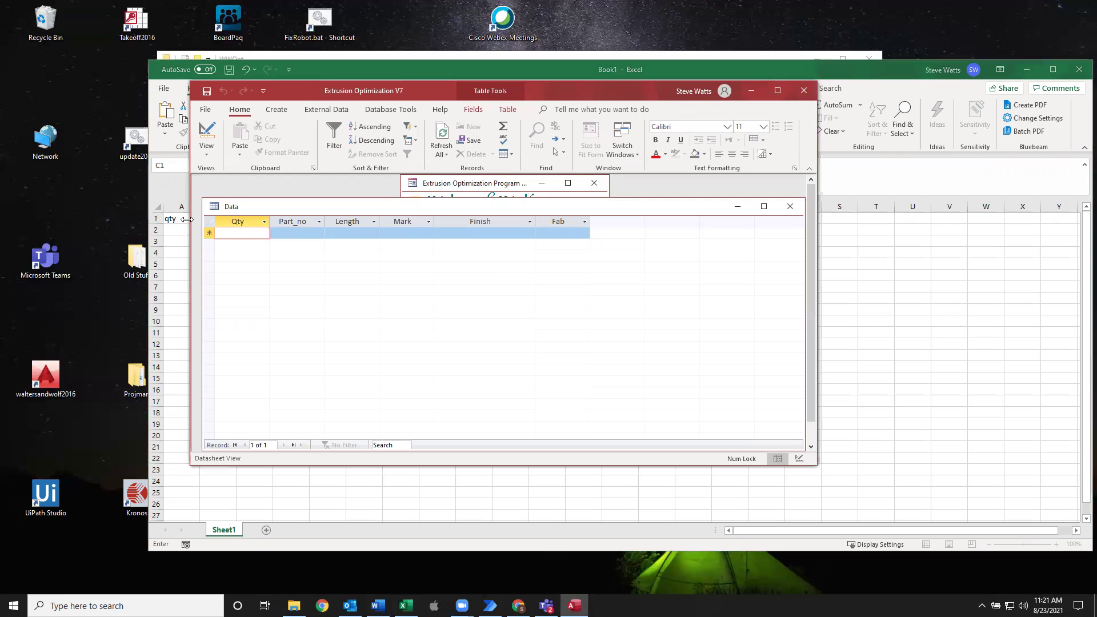
key(alt+Tab)
text(th)
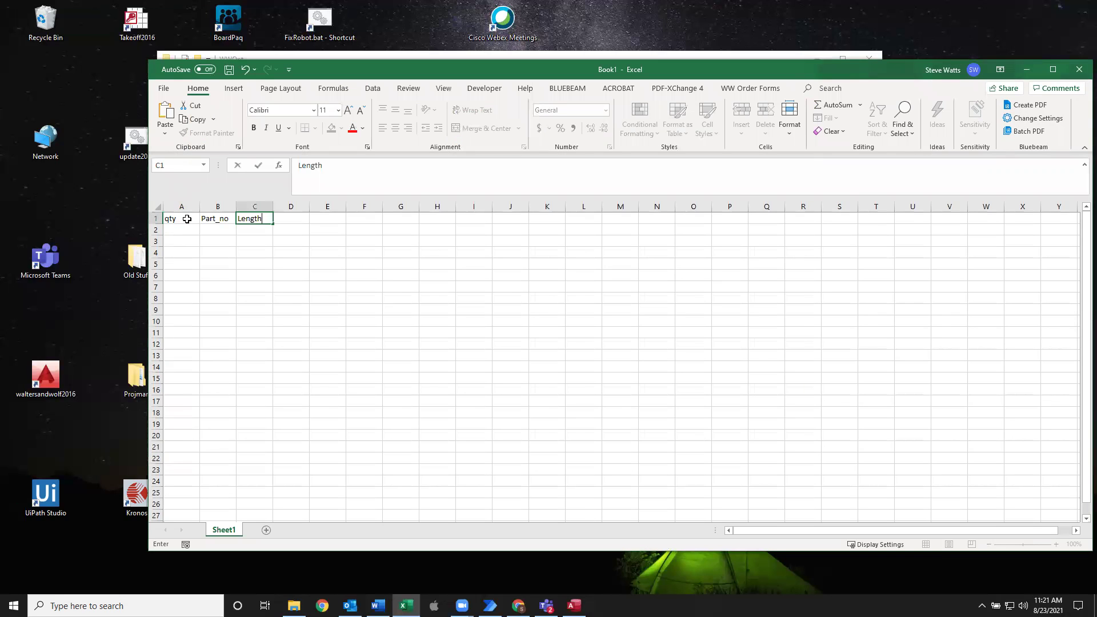
- Complete the header row with Mark, Finish and Fab in cells D1 to F1
key(Tab)
text(Mark)
key(Tab)
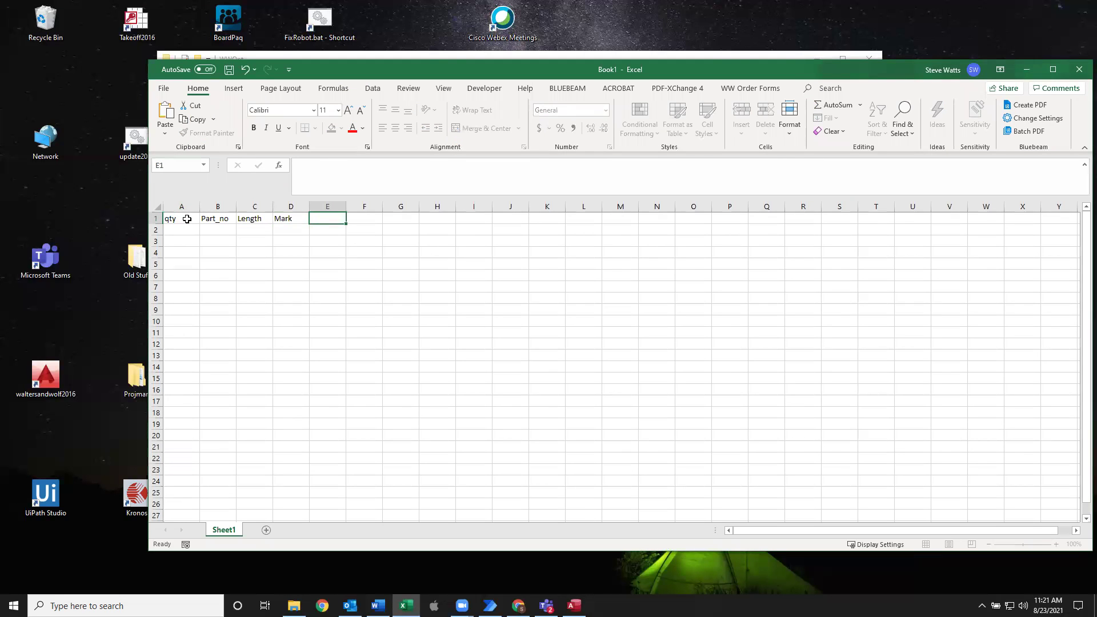
text(Finish)
key(Tab)
text(Fab)
key(Return)
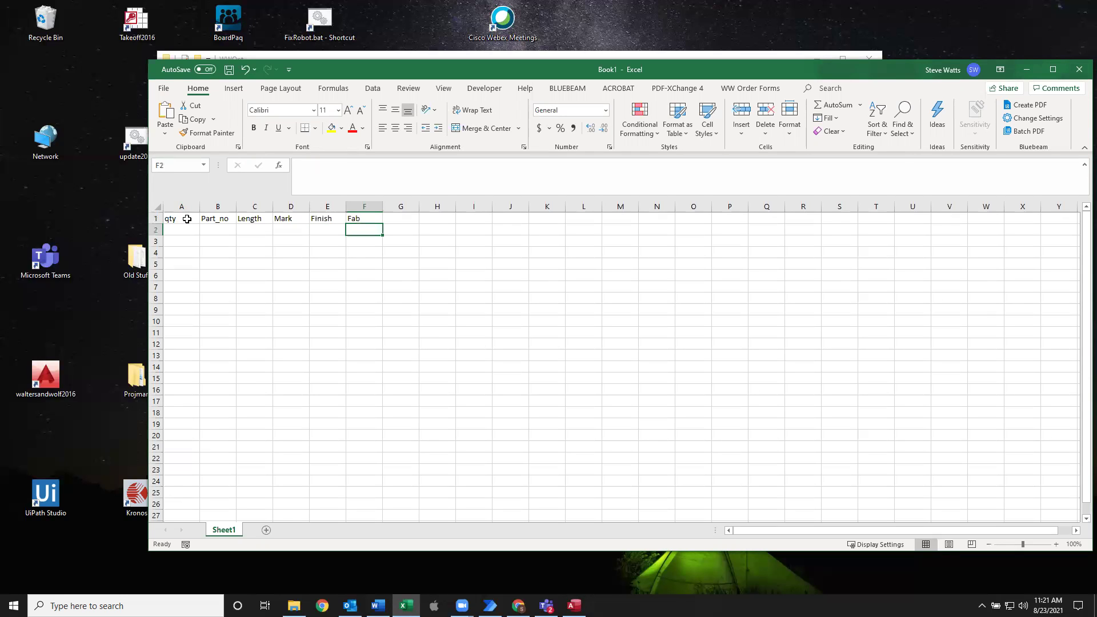
- Fill the qty column with 1, 5, 7 and 9 in cells A2 to A5
click(183, 228)
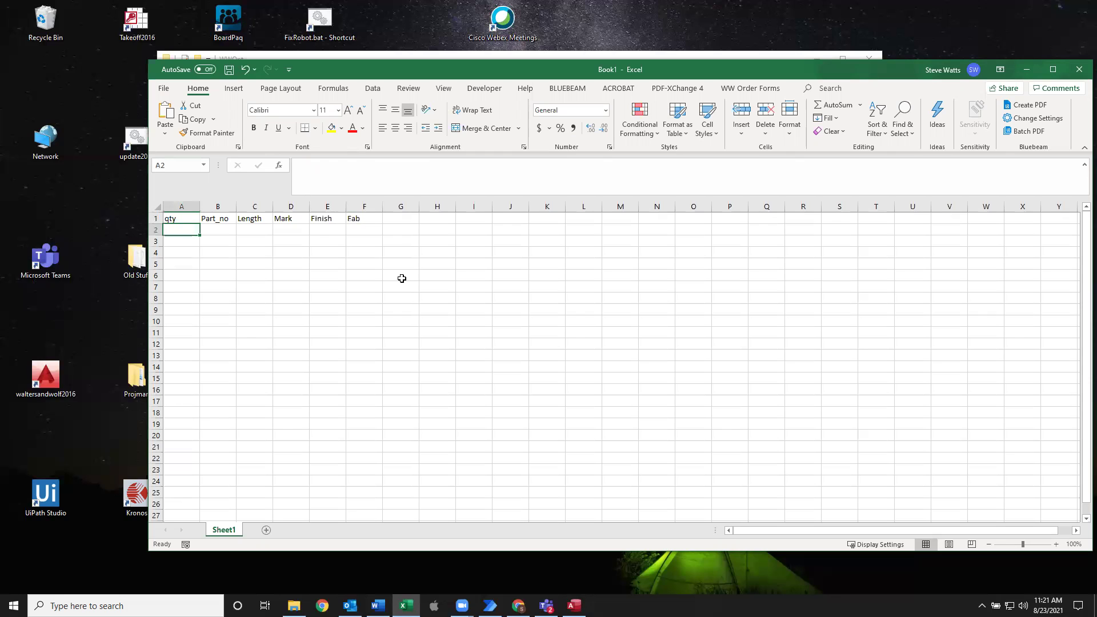
text(1)
key(Return)
text(5)
key(Return)
text(7)
key(Return)
key(Return)
- Enter part number W75-2100 in B2 and copy it into B3 to B5
click(217, 230)
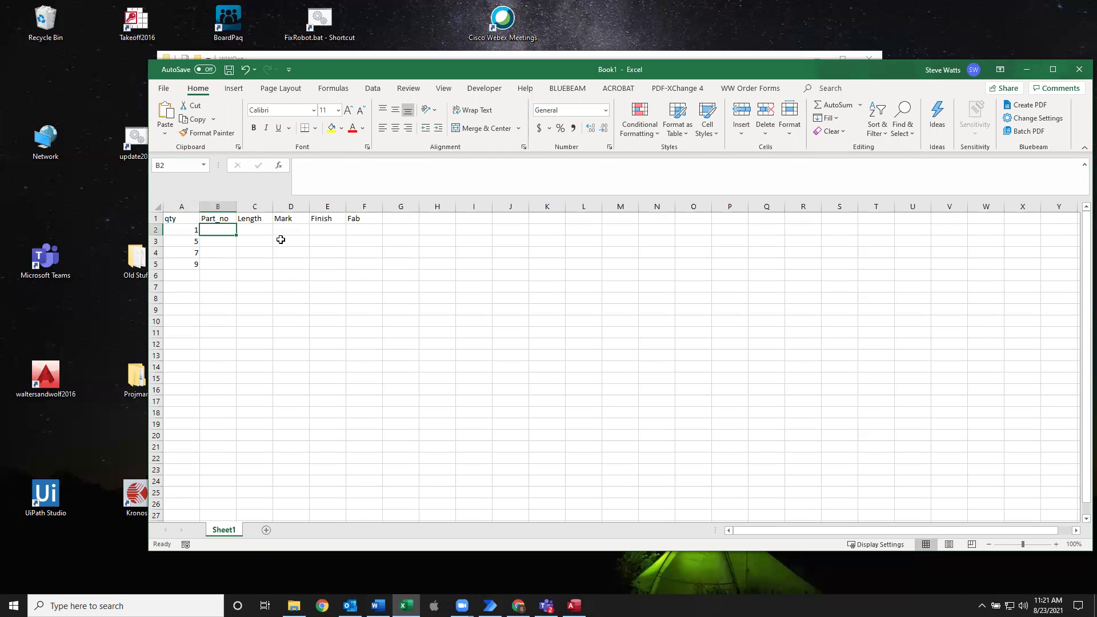
text(W75-2100)
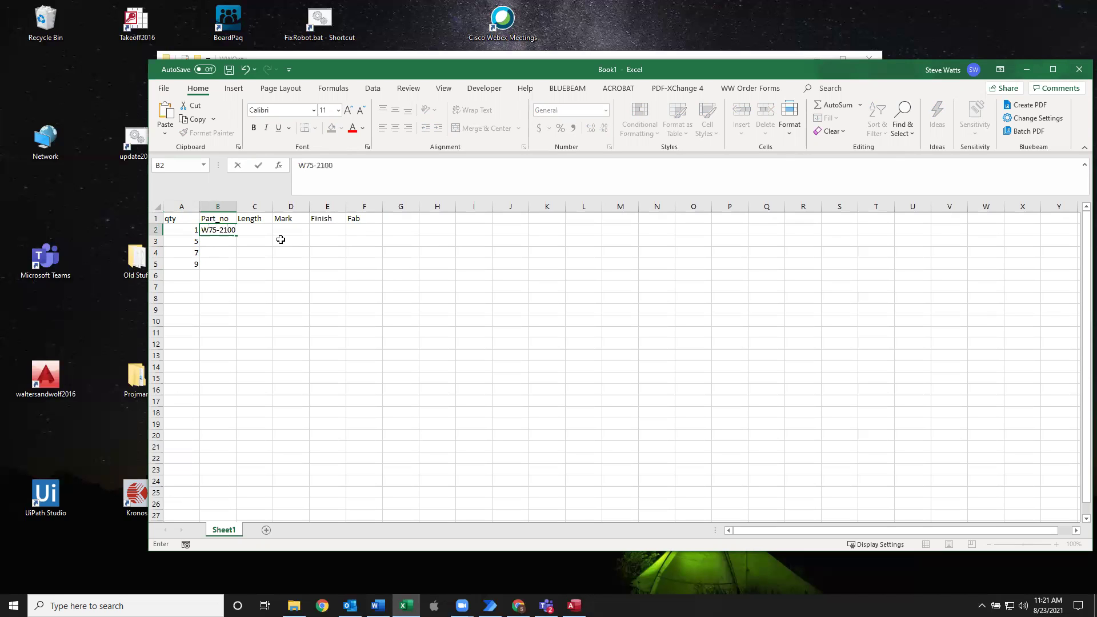
key(ctrl+Return)
key(ctrl+c)
key(Down)
key(ctrl+v)
key(Down)
key(ctrl+v)
key(Down)
key(ctrl+v)
- Fill the Length column with 156, 36, 48 and 55.5 in cells C2 to C5
key(Right)
key(Up)
key(Up)
key(Up)
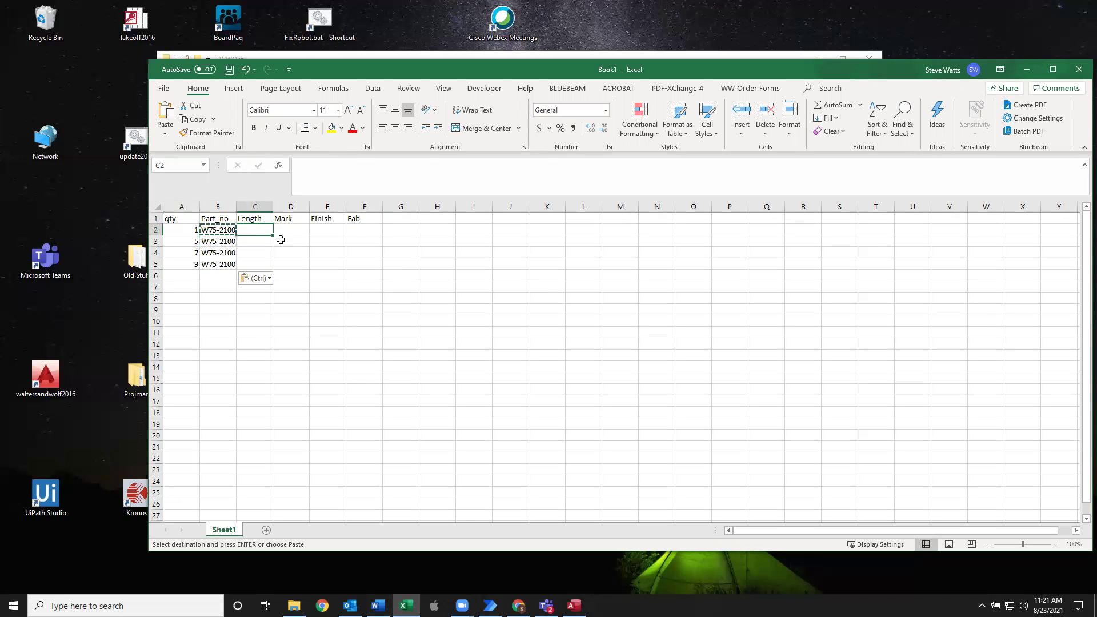
text(156)
key(Return)
text(36)
key(Return)
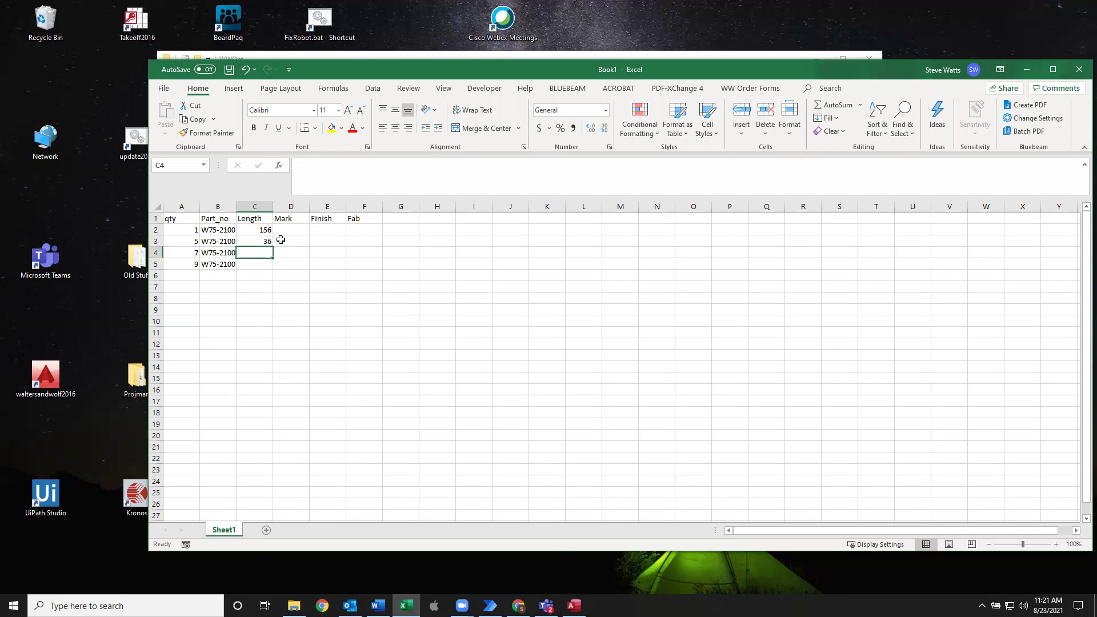
text(48)
key(Return)
text(55.5)
key(Tab)
- Enter marks 1 and 2 in D2 and D3, and extend the series to 4 in D5
key(Up)
key(Up)
key(Up)
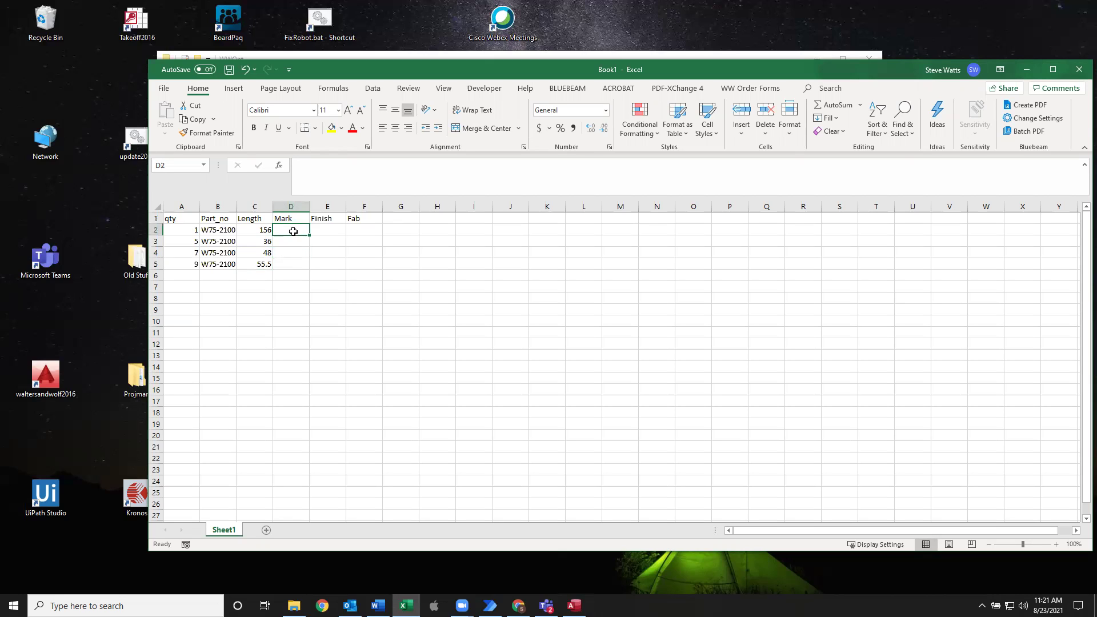
text(1)
key(Return)
text(2)
key(Return)
drag(291, 226, 308, 270)
- Enter the finish Paint in E2 and copy it into E3 to E5
click(333, 230)
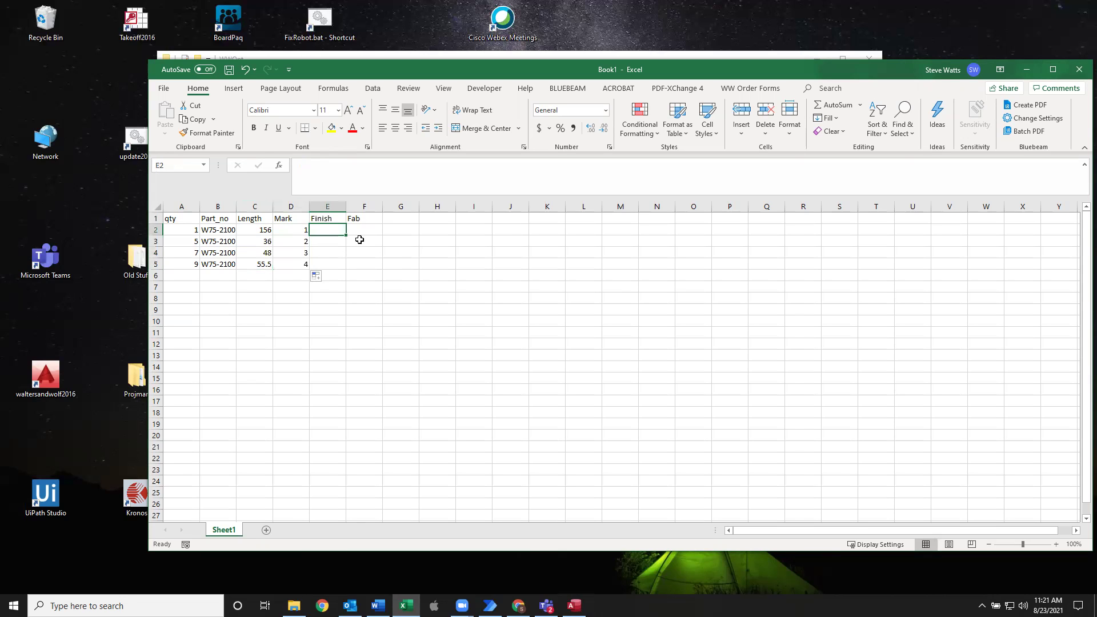
text(Paint)
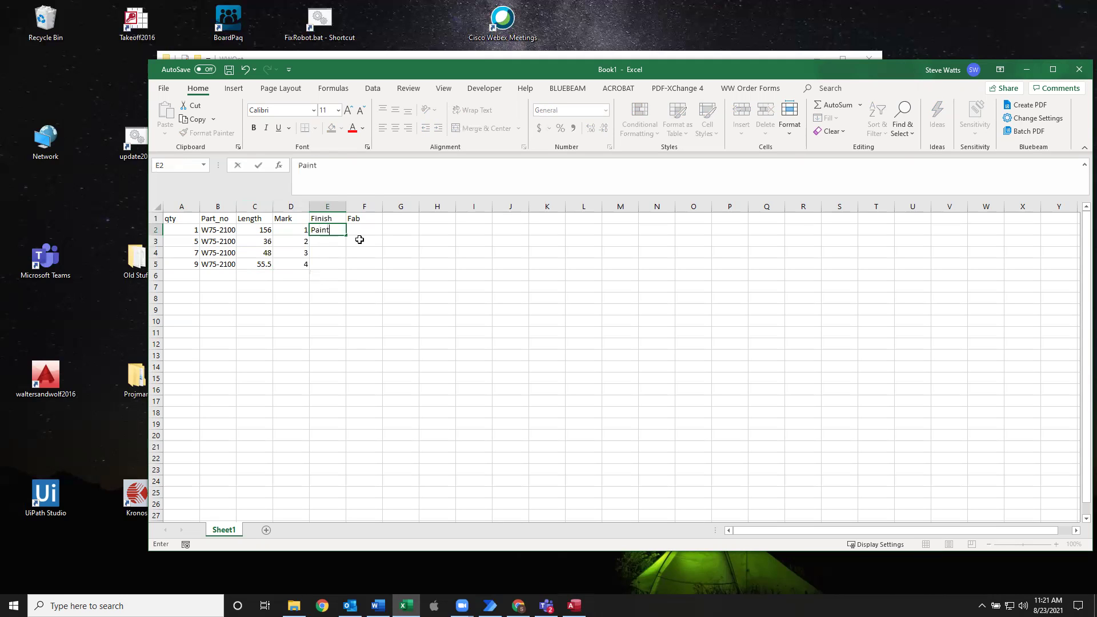
key(ctrl+Return)
key(ctrl+c)
key(Down)
key(ctrl+v)
key(Down)
key(ctrl+v)
key(Down)
key(ctrl+v)
key(Down)
- Fill the Fab column with 1 in each of the cells F2 to F5
key(Right)
key(Up)
key(Up)
key(Up)
key(Up)
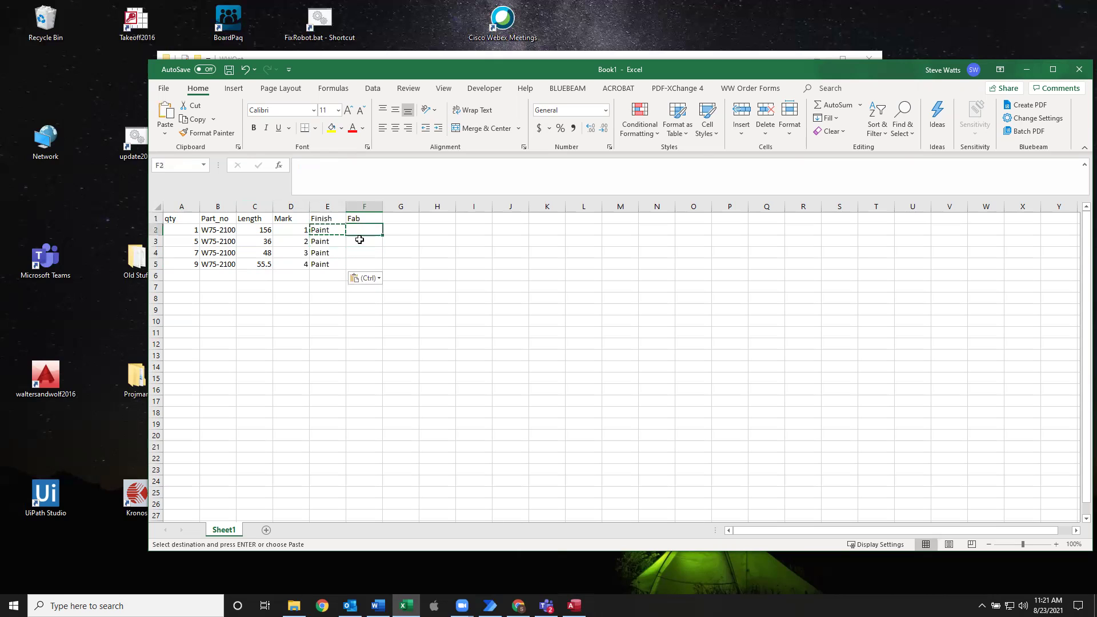
text(1)
key(Return)
text(1)
key(Return)
text(1)
key(Return)
text(1)
key(ctrl+Return)
- Copy cells A2 to F5 into the cutting info table of Extrusion Optimization V7 and recheck the table
drag(187, 229, 364, 262)
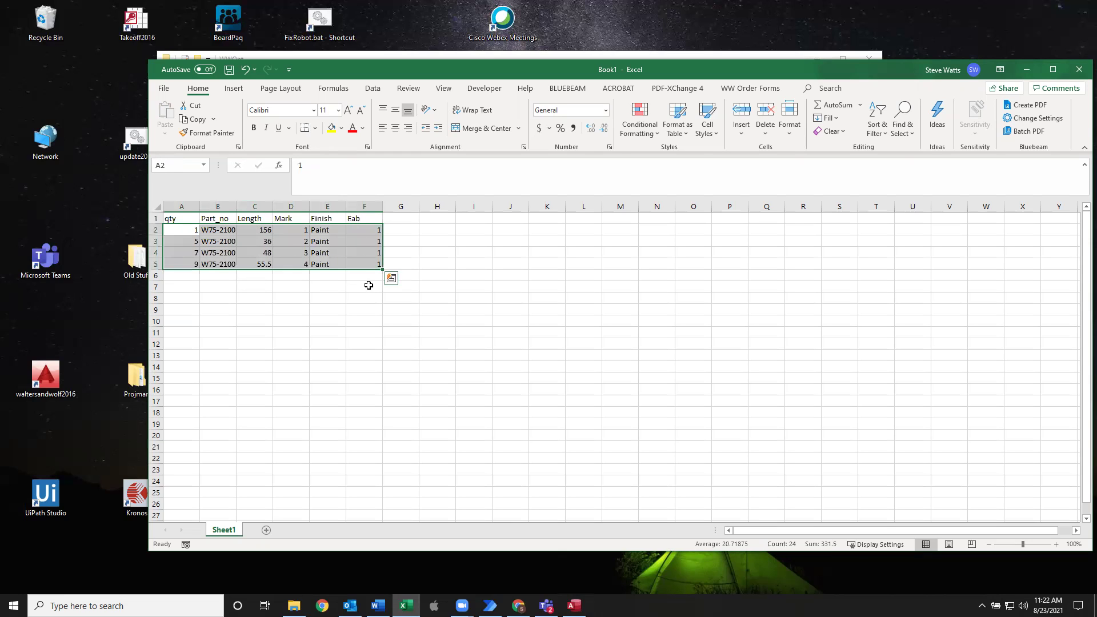
key(ctrl+c)
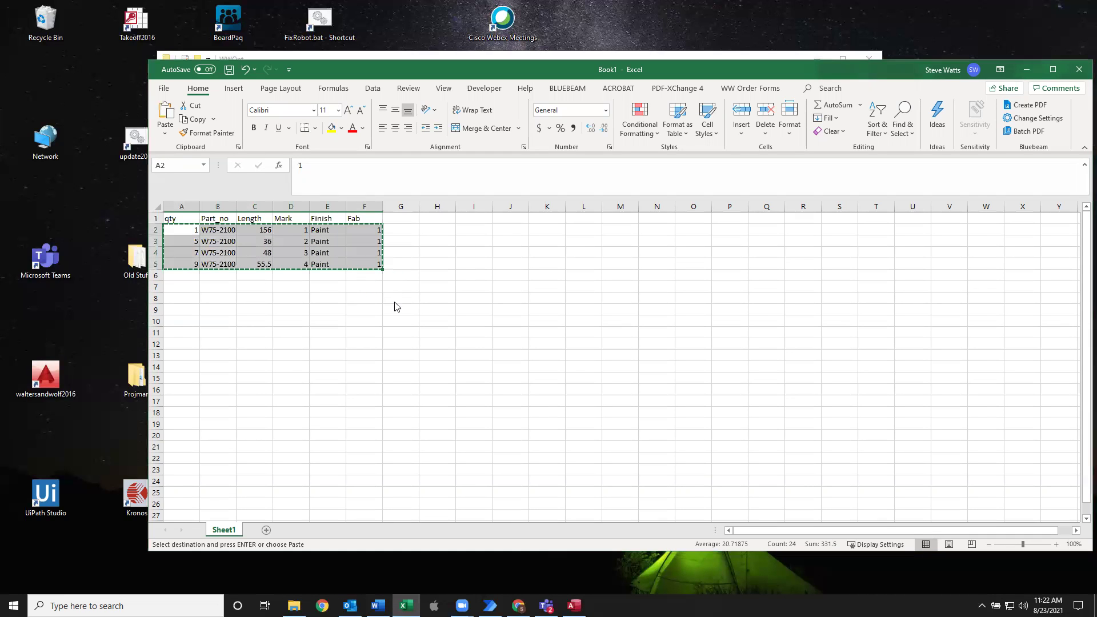
key(alt+Tab)
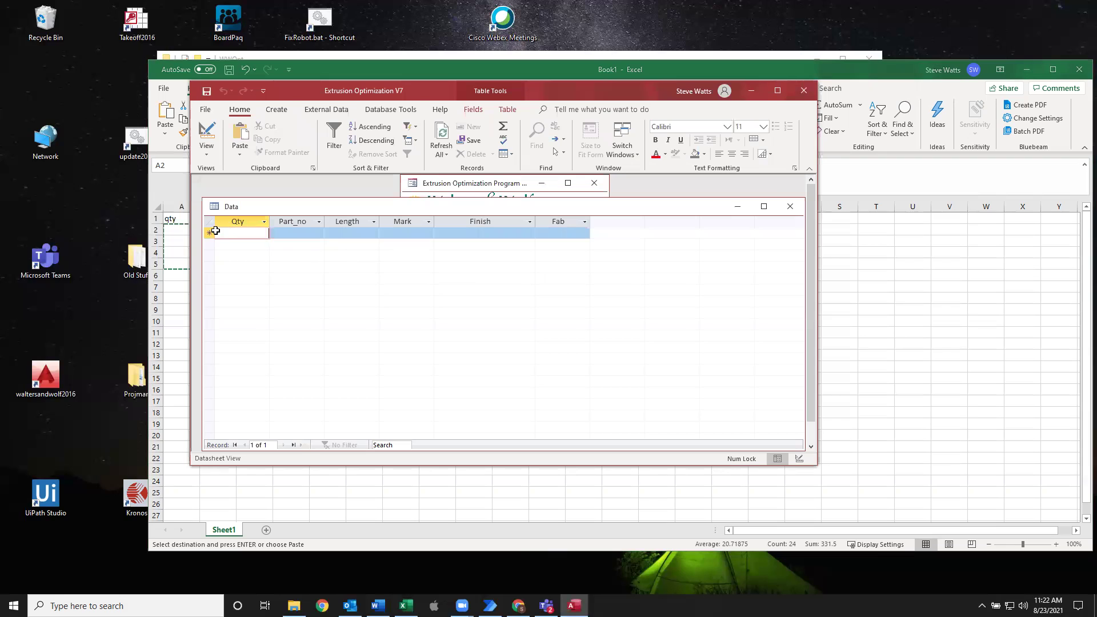
click(210, 233)
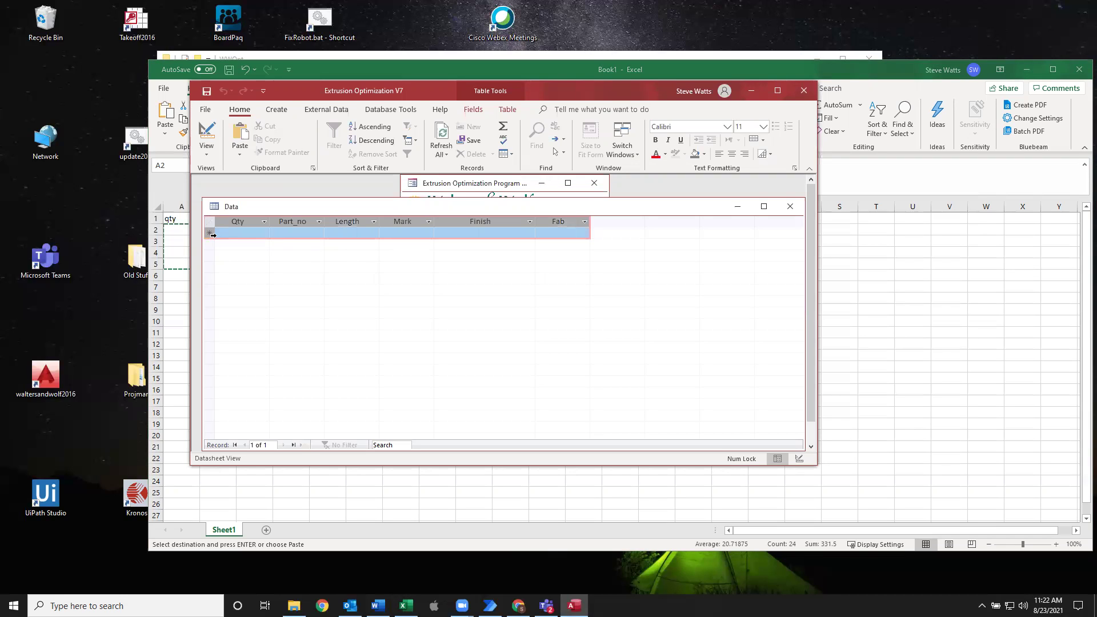
key(ctrl+v)
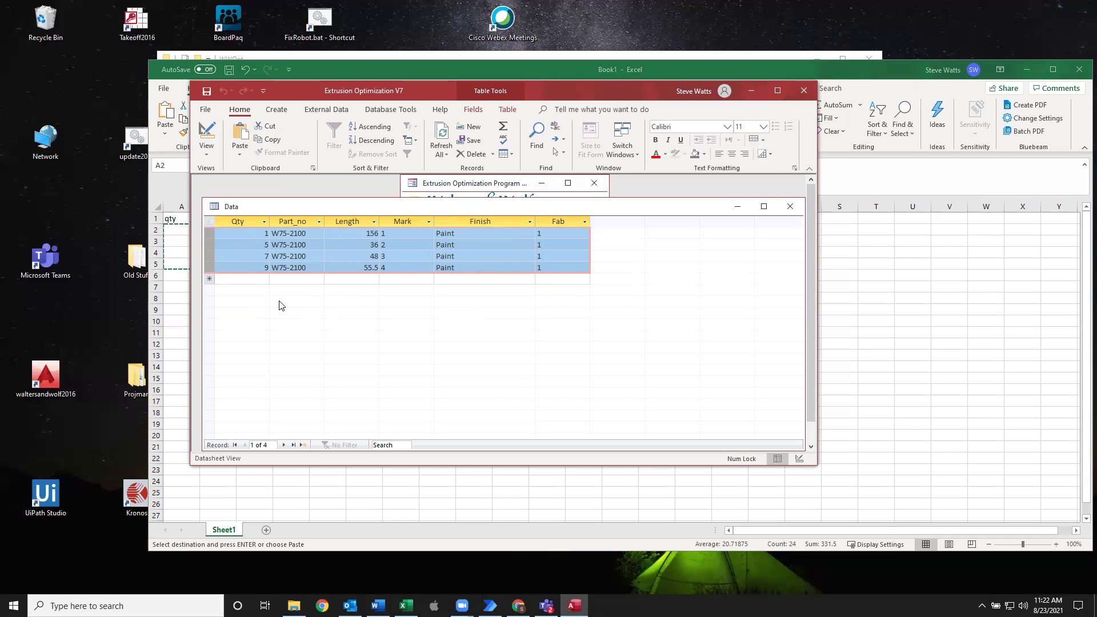
click(248, 231)
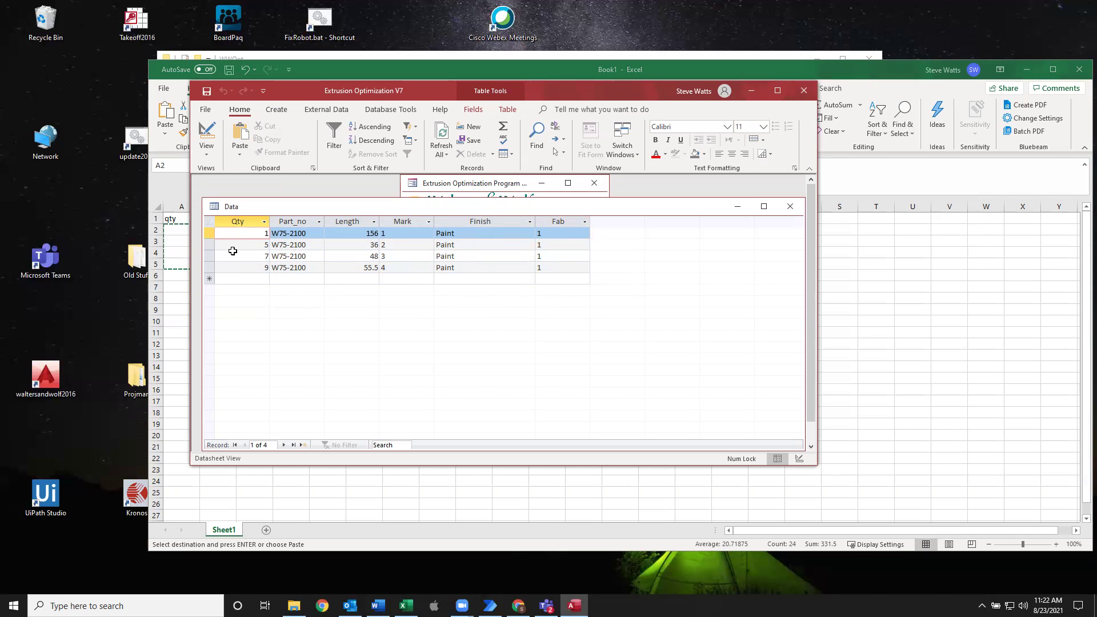
click(790, 206)
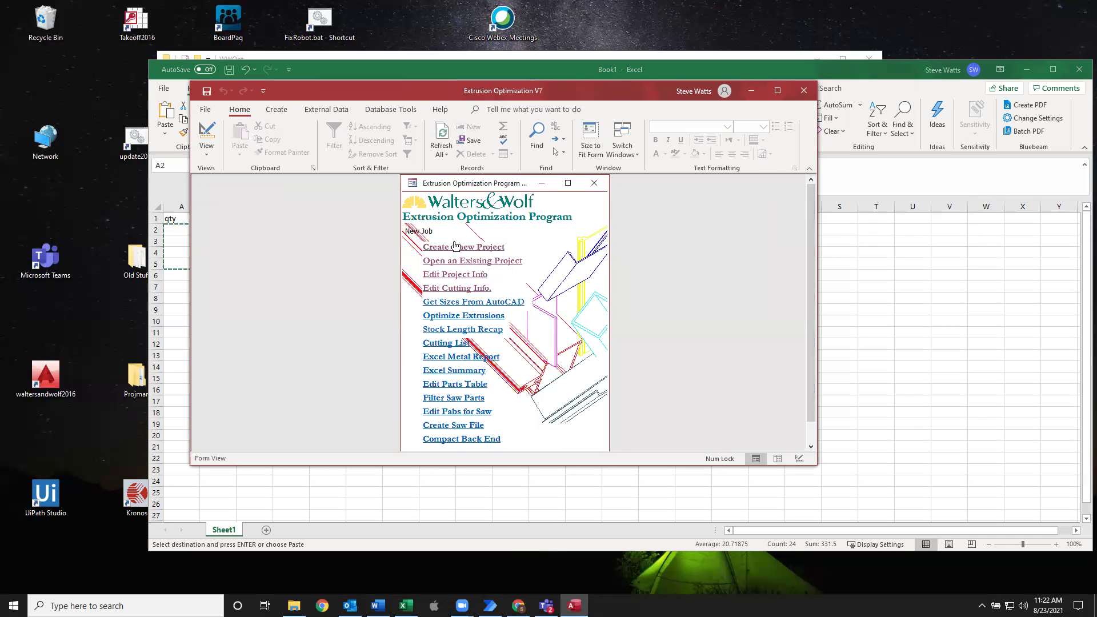
click(446, 287)
click(789, 206)
- Start optimizing the extrusions with stock length sizes generated automatically and the Takeoff option selected
click(460, 320)
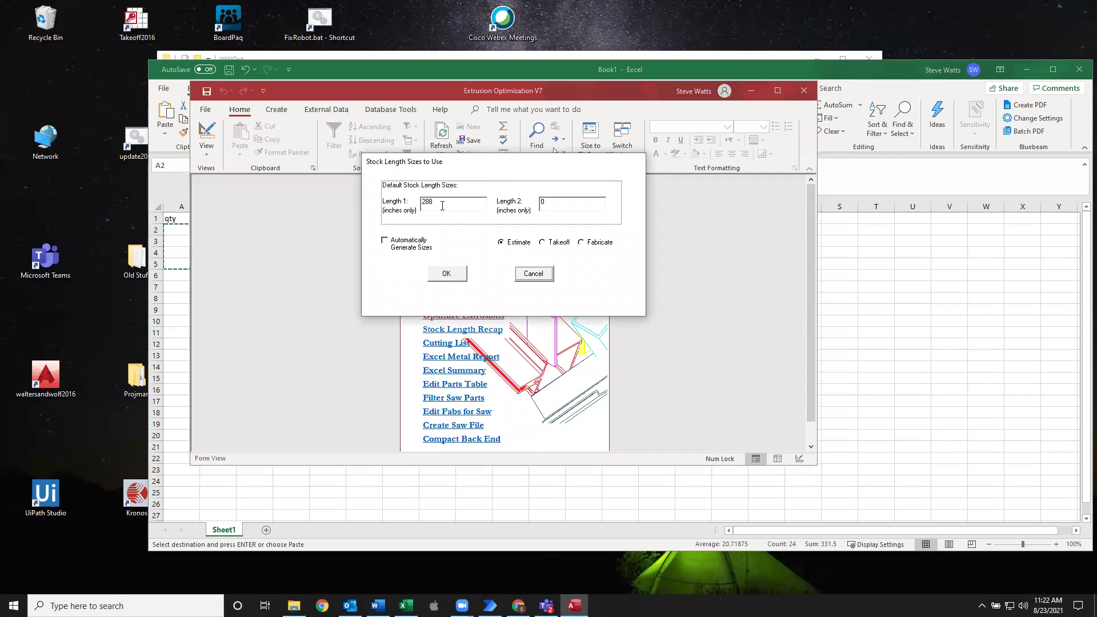
click(384, 240)
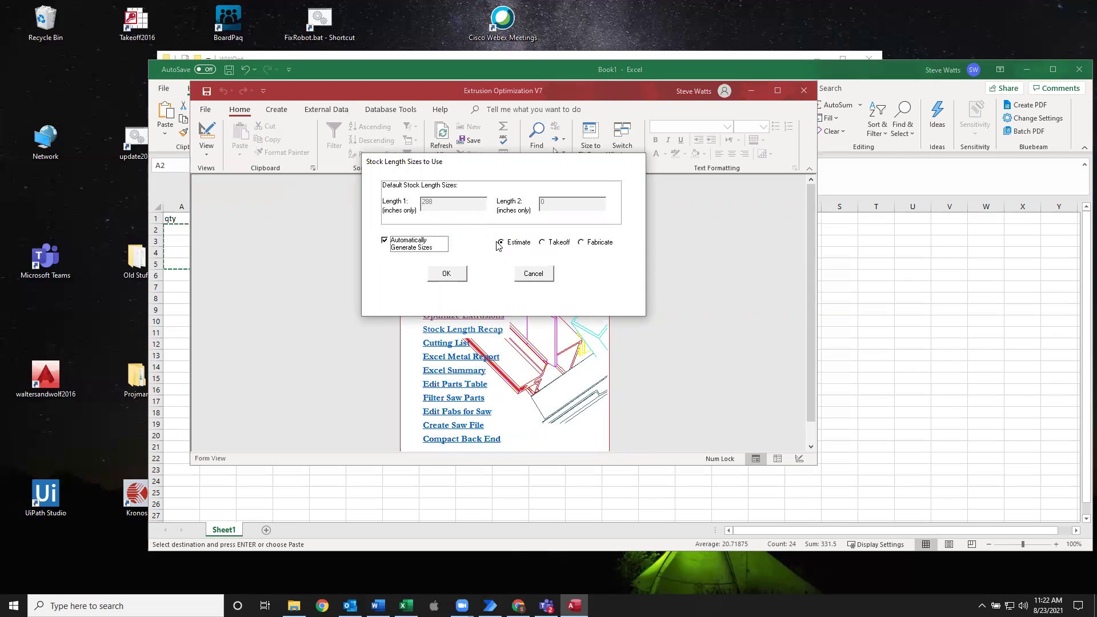
click(384, 240)
click(460, 205)
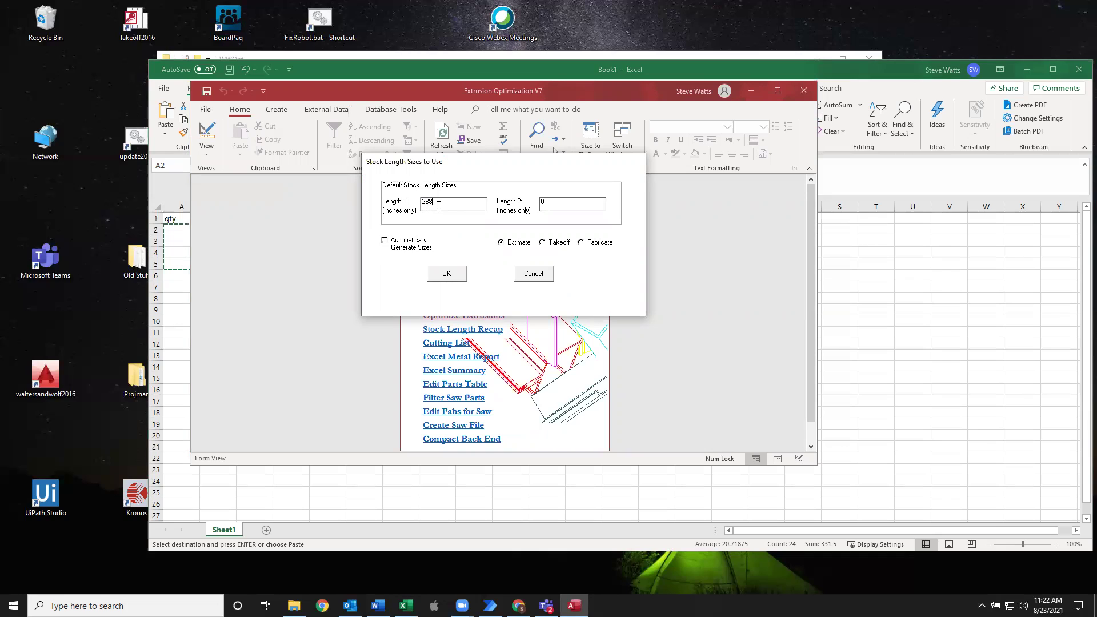
click(384, 240)
click(386, 247)
click(385, 241)
click(386, 240)
click(548, 244)
click(598, 243)
click(559, 242)
click(384, 240)
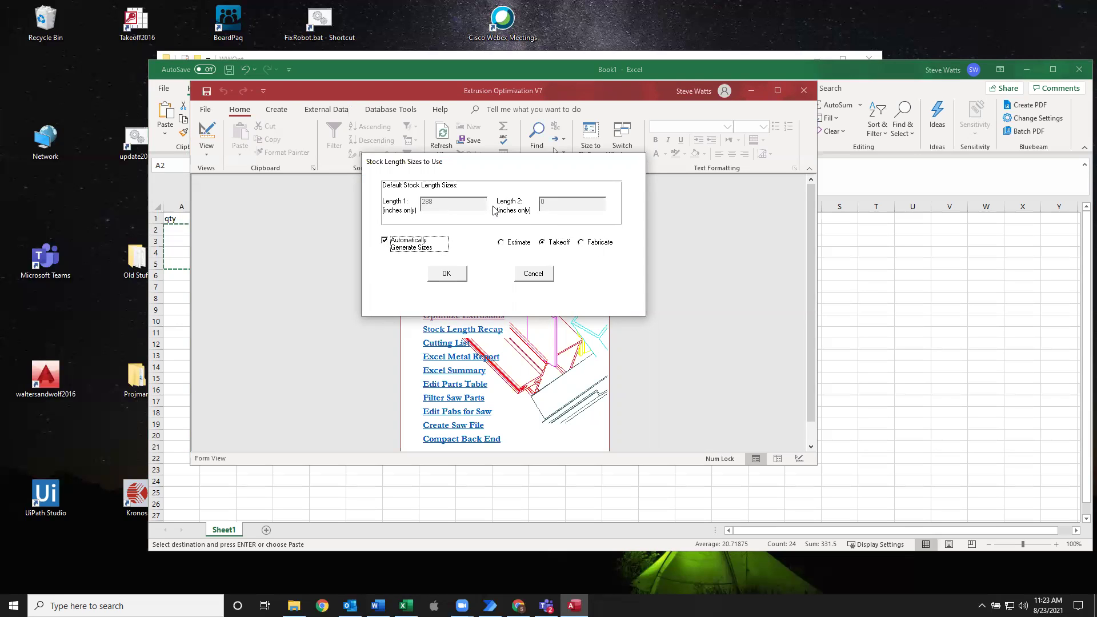
click(461, 274)
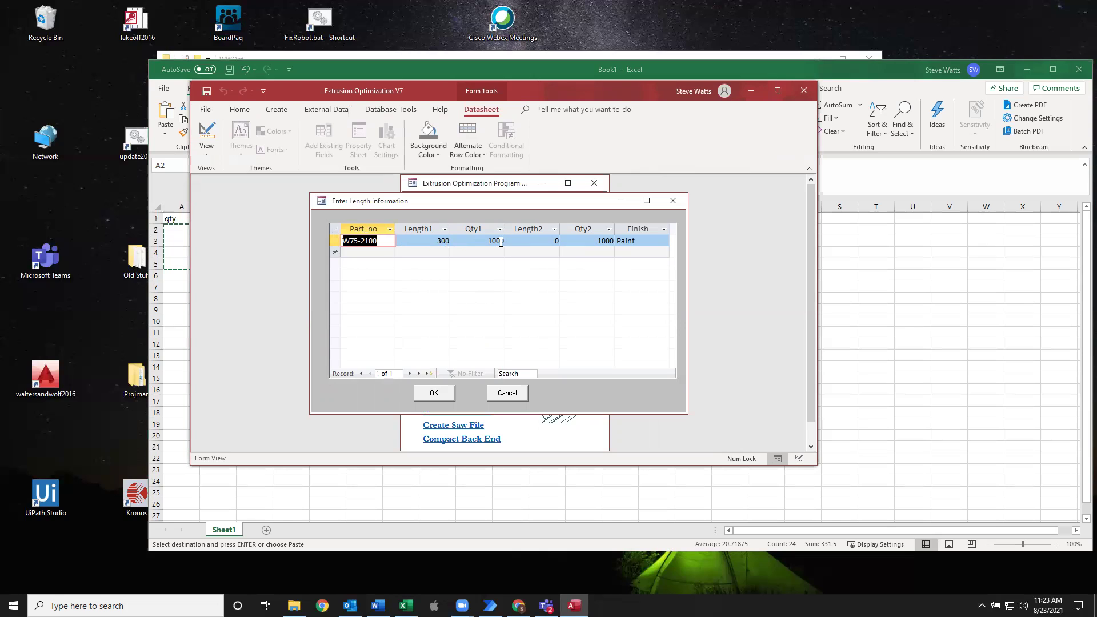
- Accept the proposed W75-2100 length information and default stock length addition, generate the extrusion summary, and close it
click(537, 236)
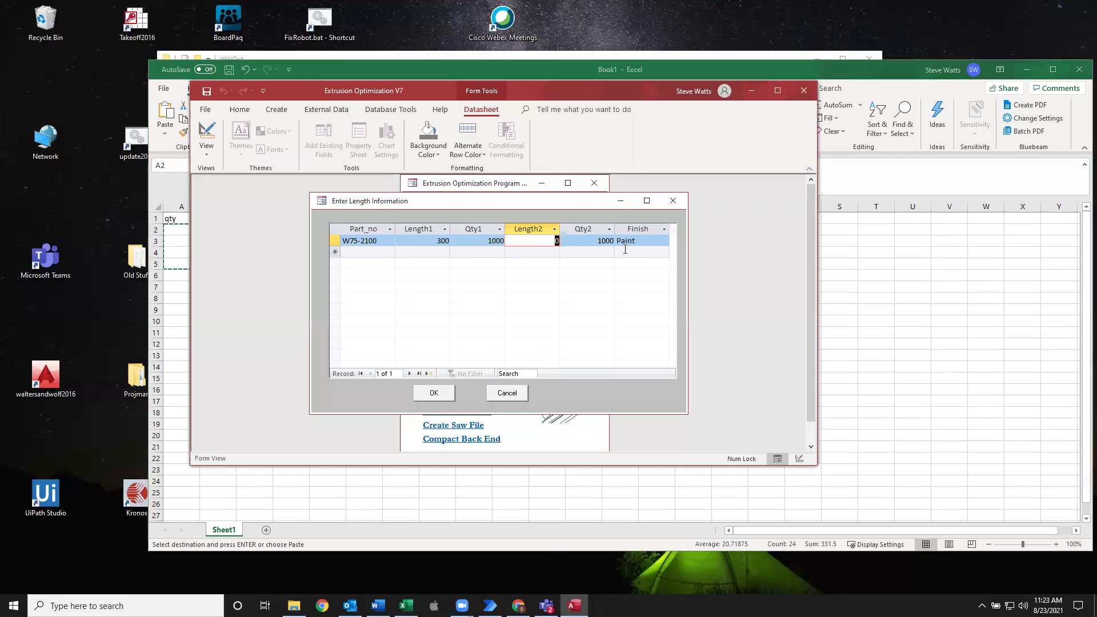
click(433, 393)
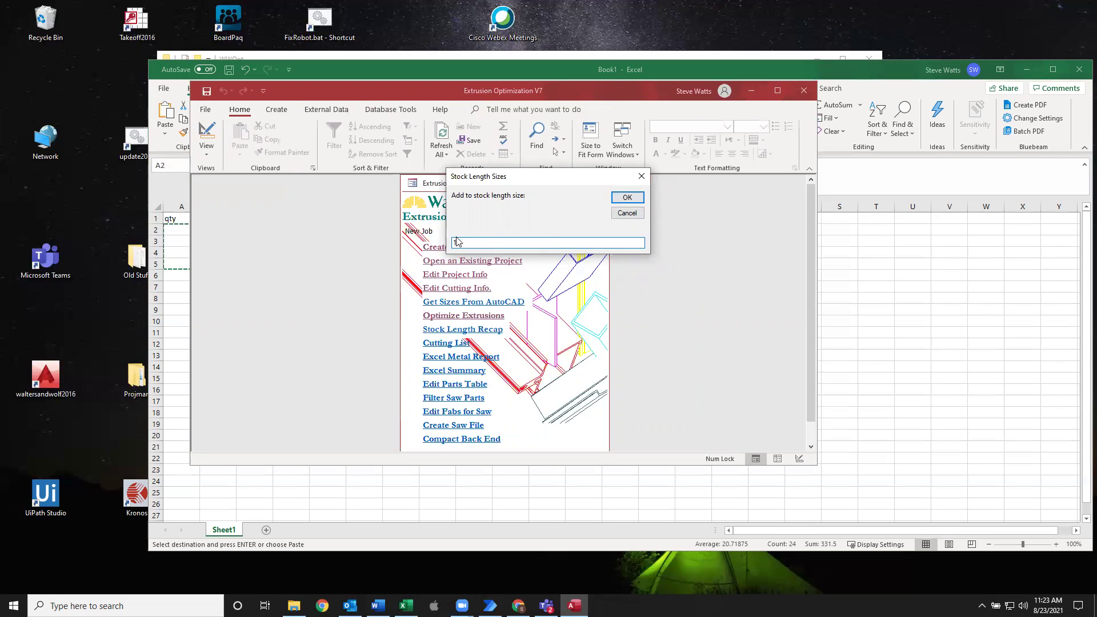
click(627, 198)
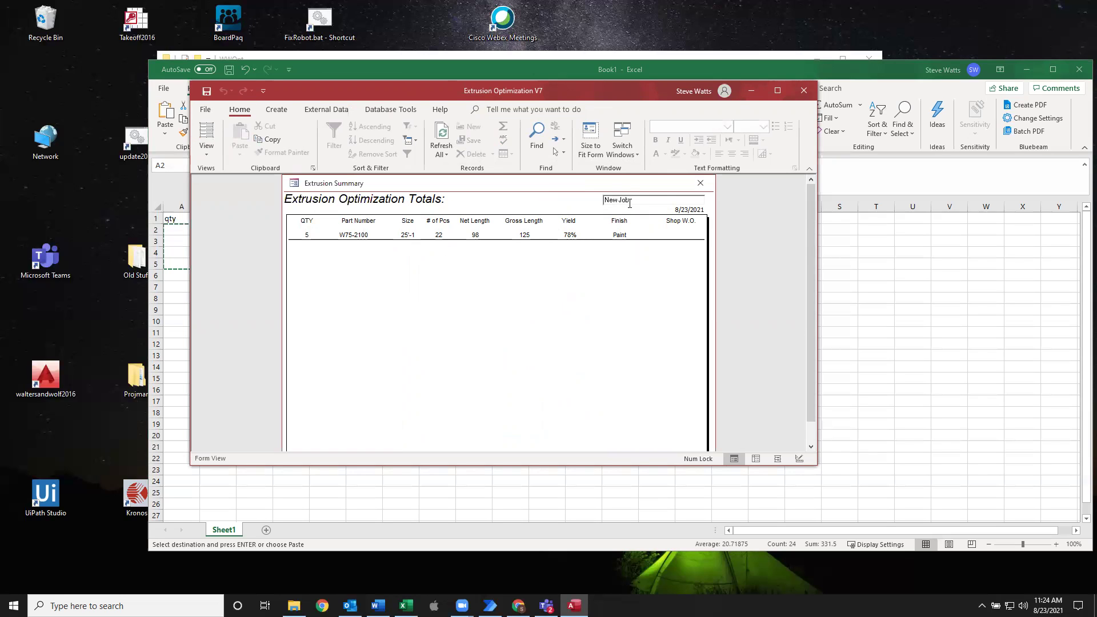
click(701, 183)
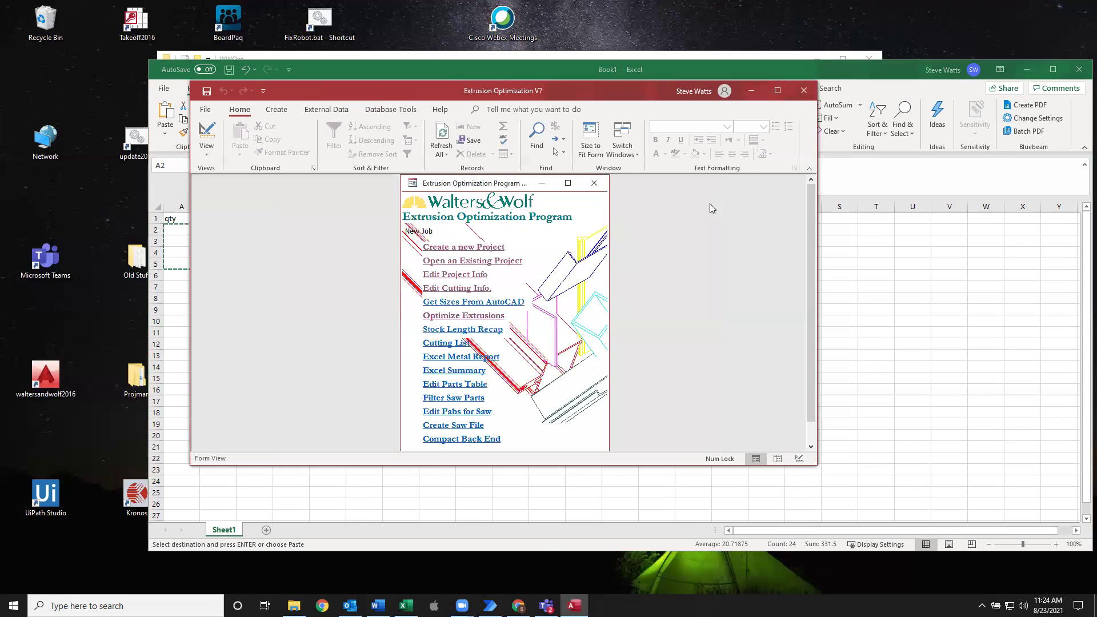
- Change the job name in the project info to test job
click(465, 277)
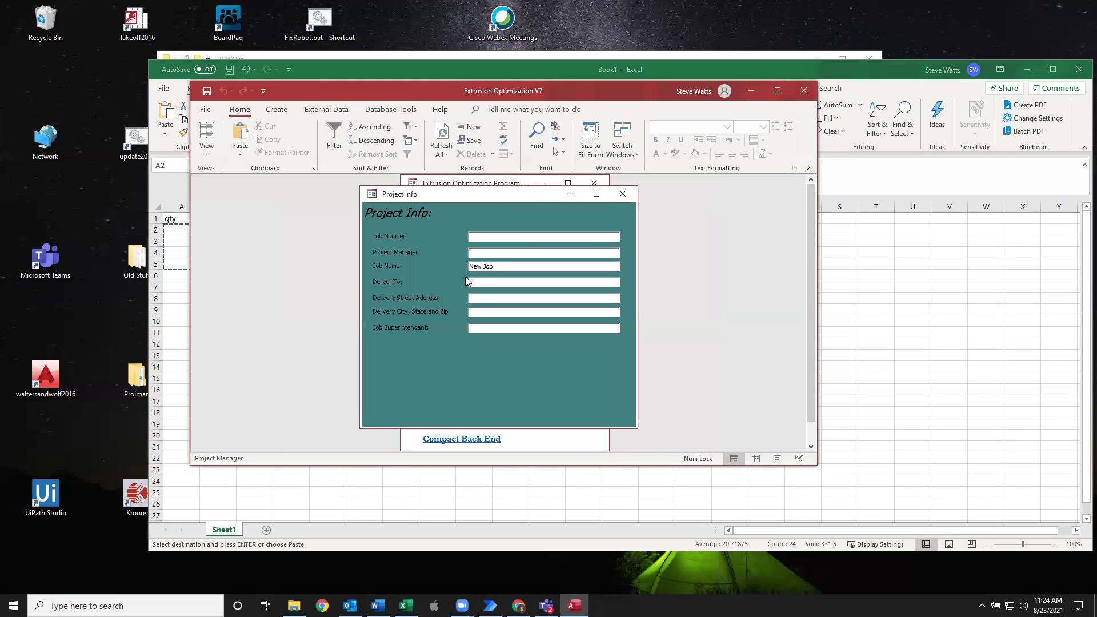
click(519, 236)
drag(516, 264, 470, 261)
text(test)
click(624, 195)
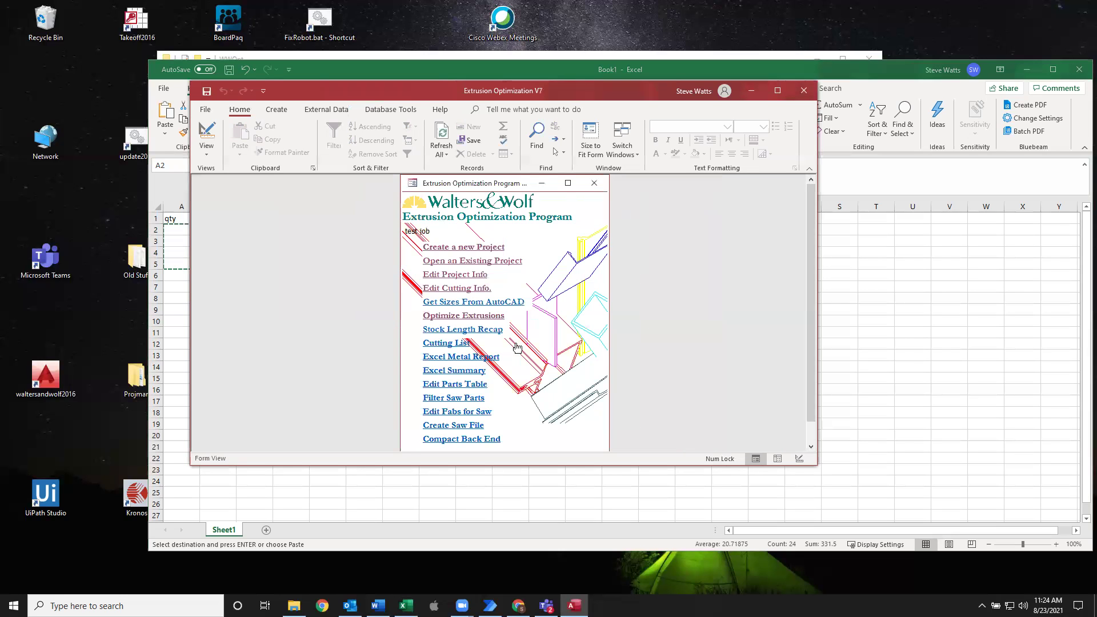
- Rerun the extrusion optimization with the default stock length settings, and review the summary and the cutting info
click(475, 319)
click(442, 276)
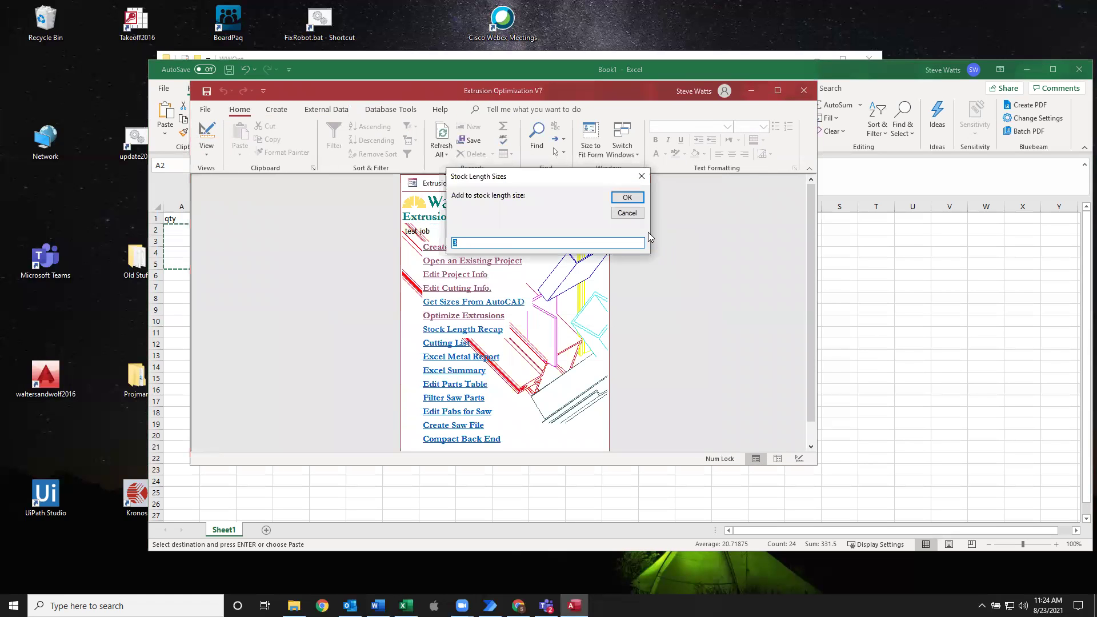
click(626, 197)
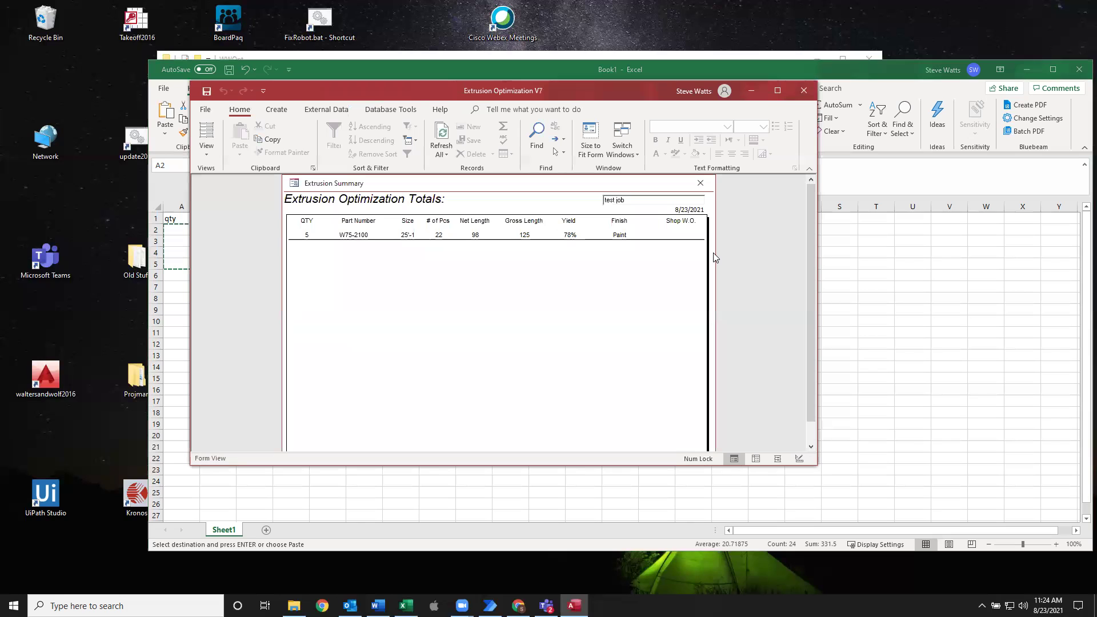
click(701, 183)
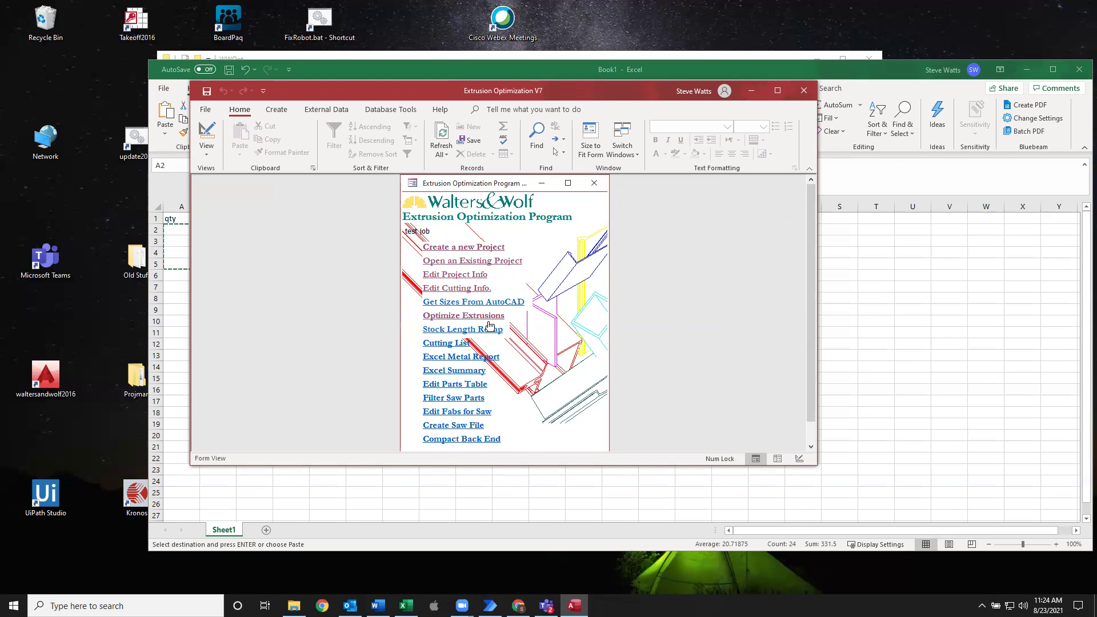
click(466, 289)
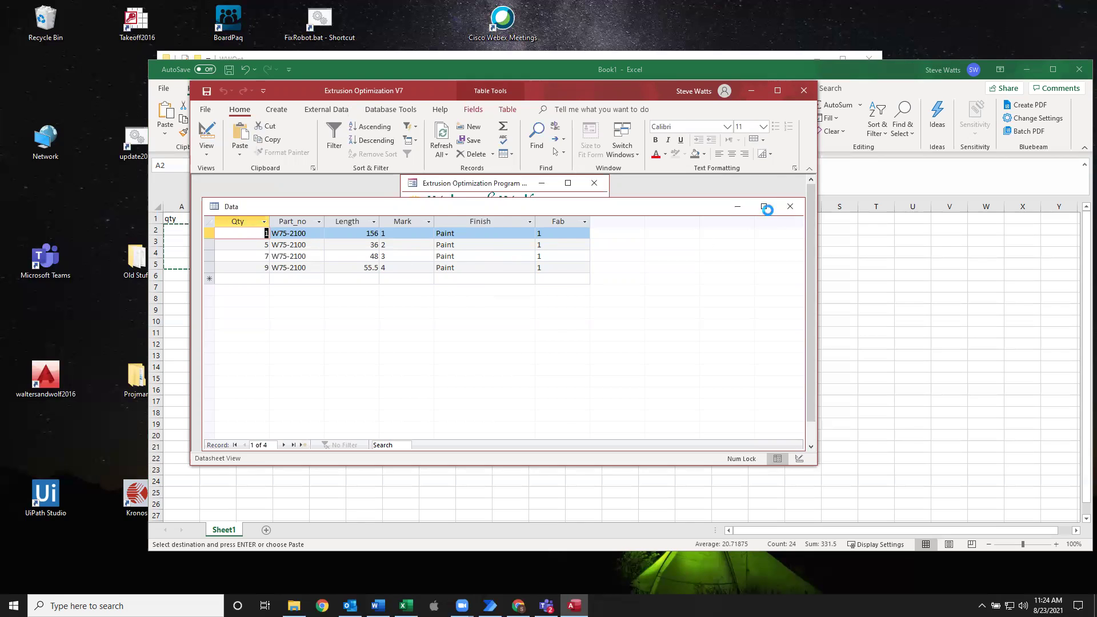
click(790, 206)
- Try out automatic size generation and the Estimate, Takeoff and Fabricate options for the stock lengths, and cancel the optimization
click(471, 318)
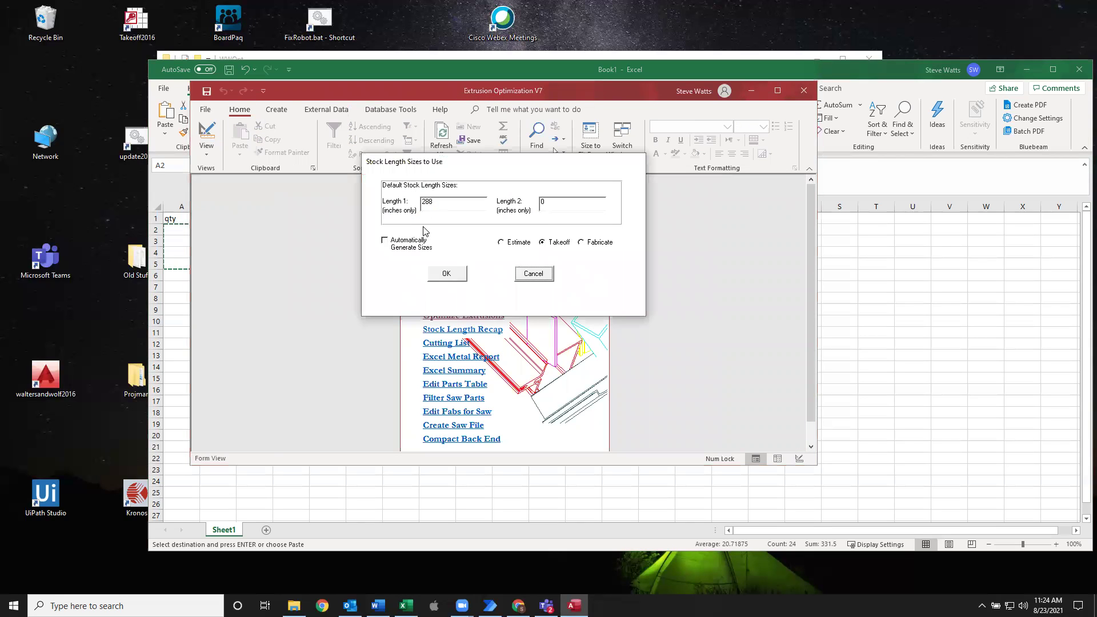
click(386, 242)
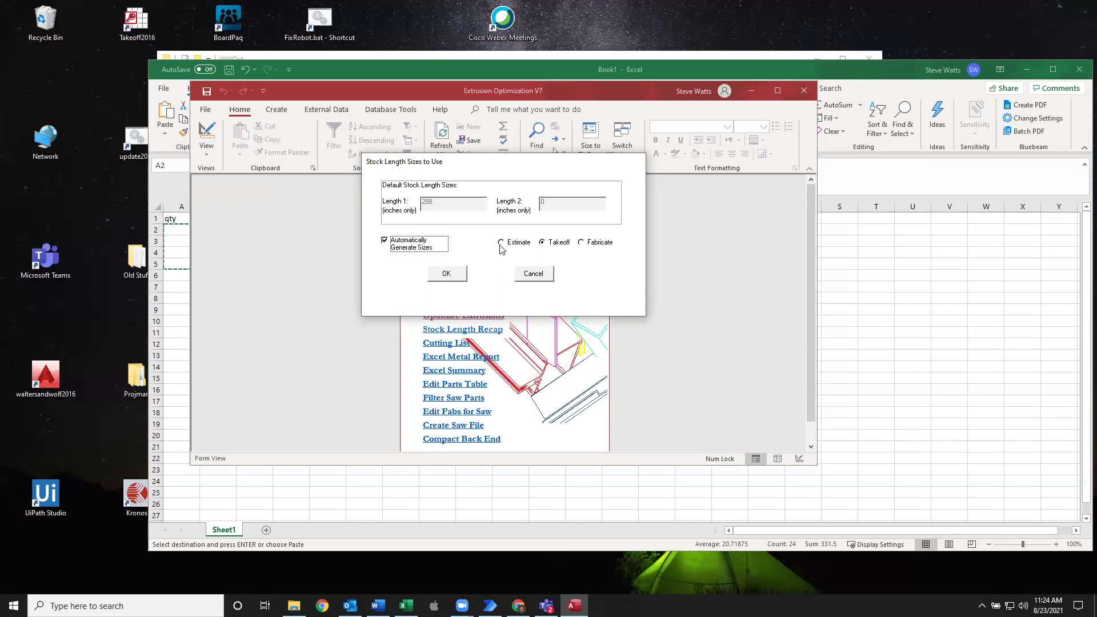
click(394, 246)
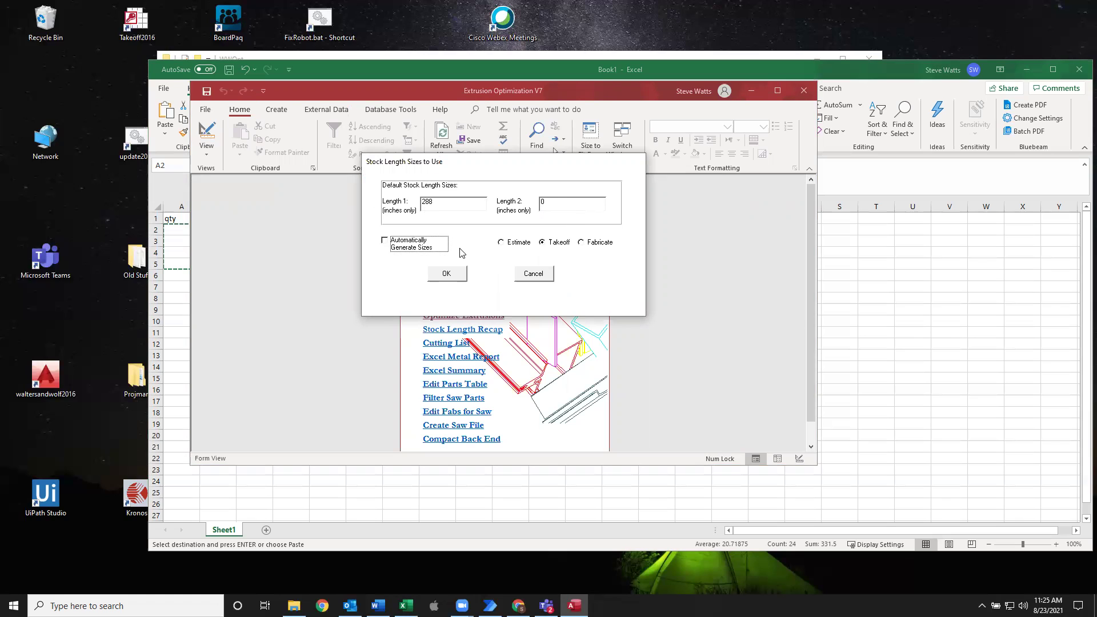
click(384, 241)
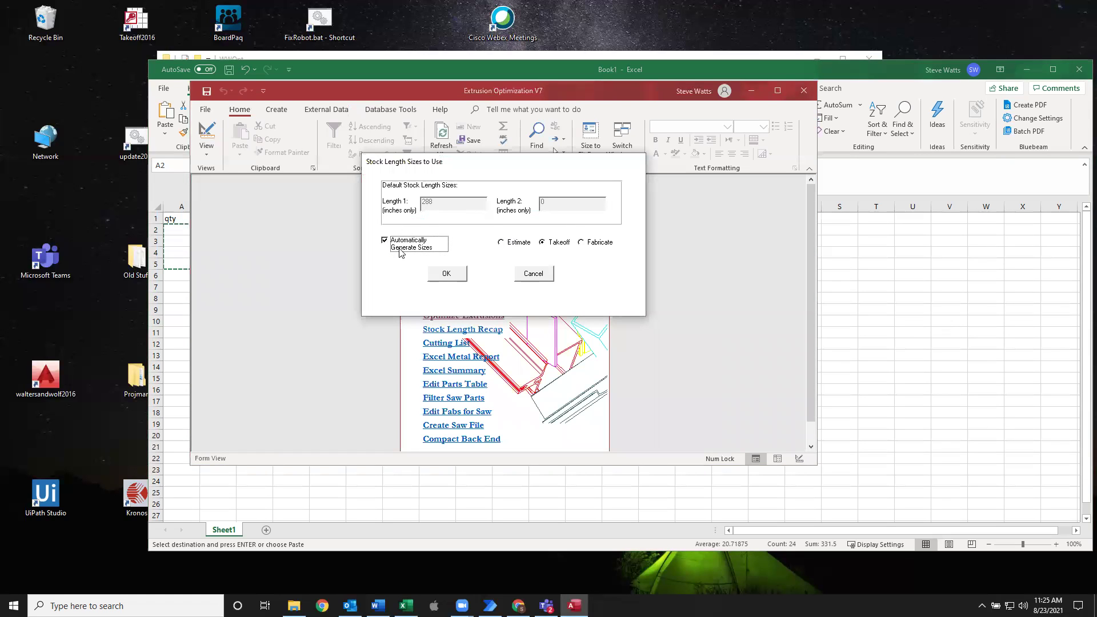
click(384, 241)
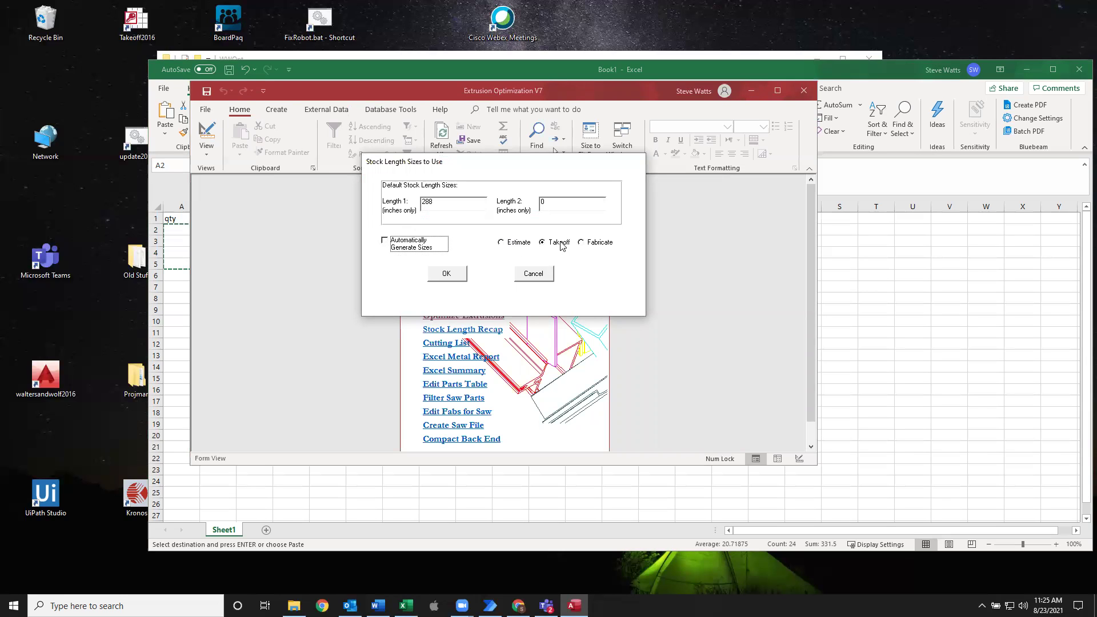
click(502, 243)
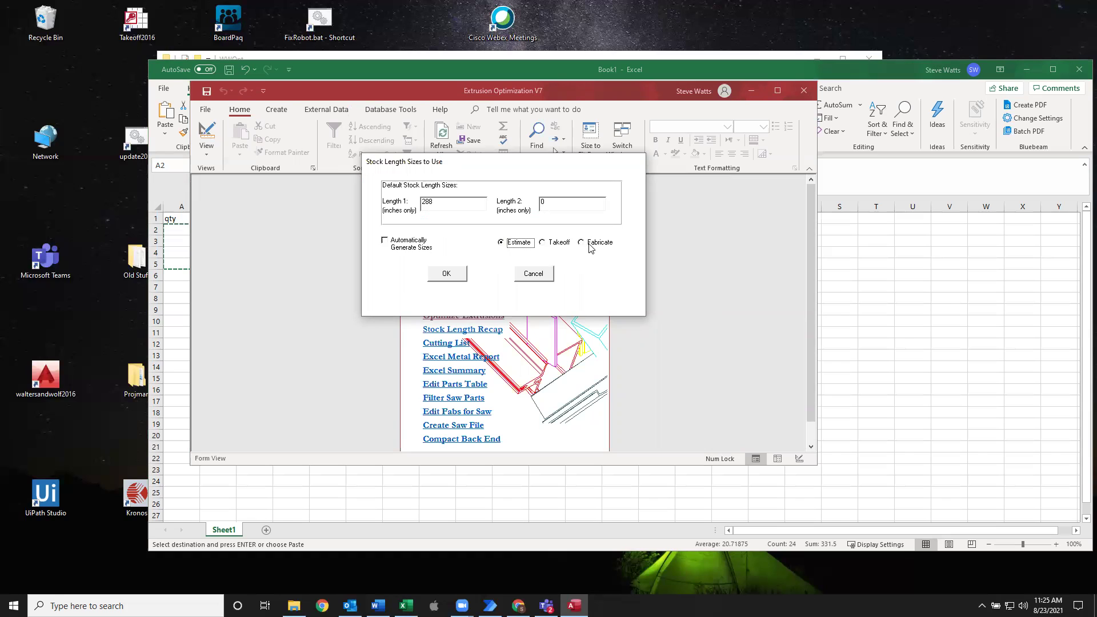
click(548, 244)
click(598, 245)
click(544, 243)
click(597, 244)
click(545, 244)
click(512, 244)
click(554, 246)
click(534, 275)
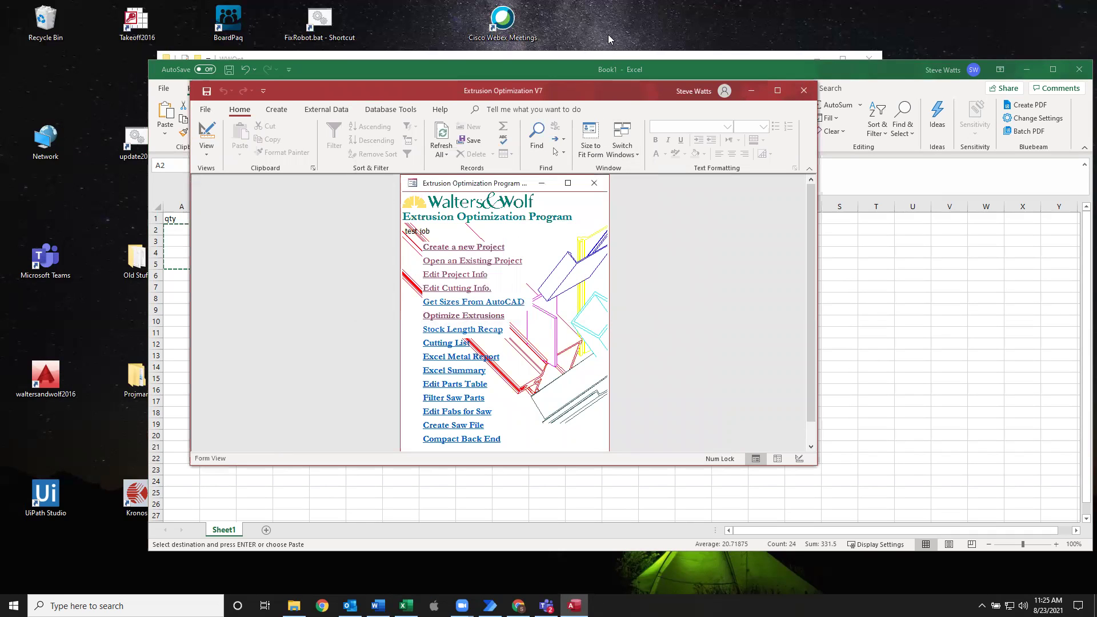